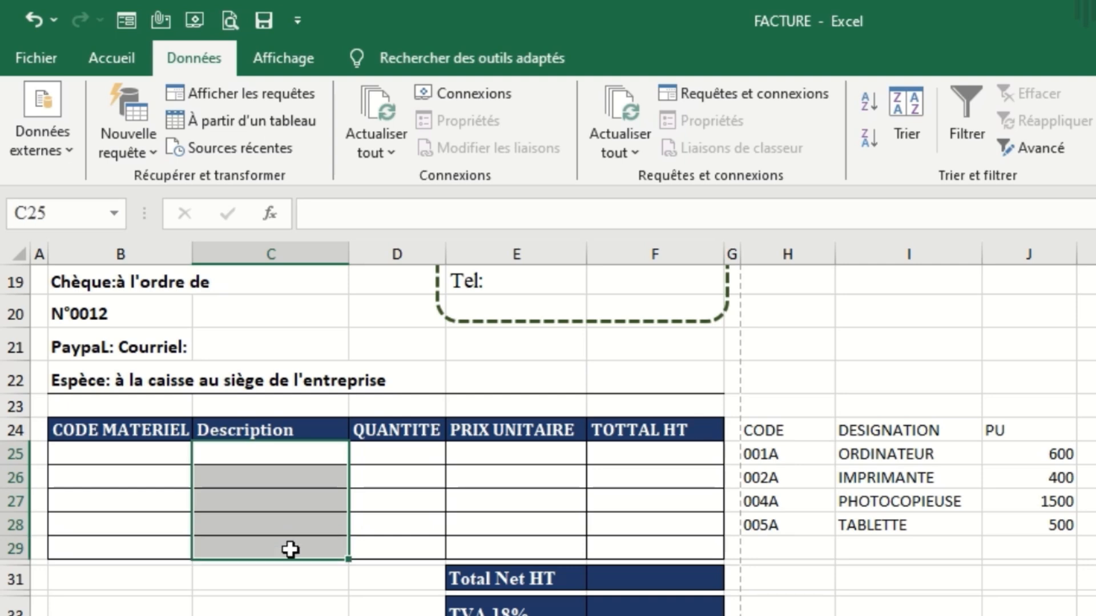
Start a RECHERCHEV formula in Description cells C25:C29 with lookup value B25 and the absolute table range $B$25:$J$29.
text(=)
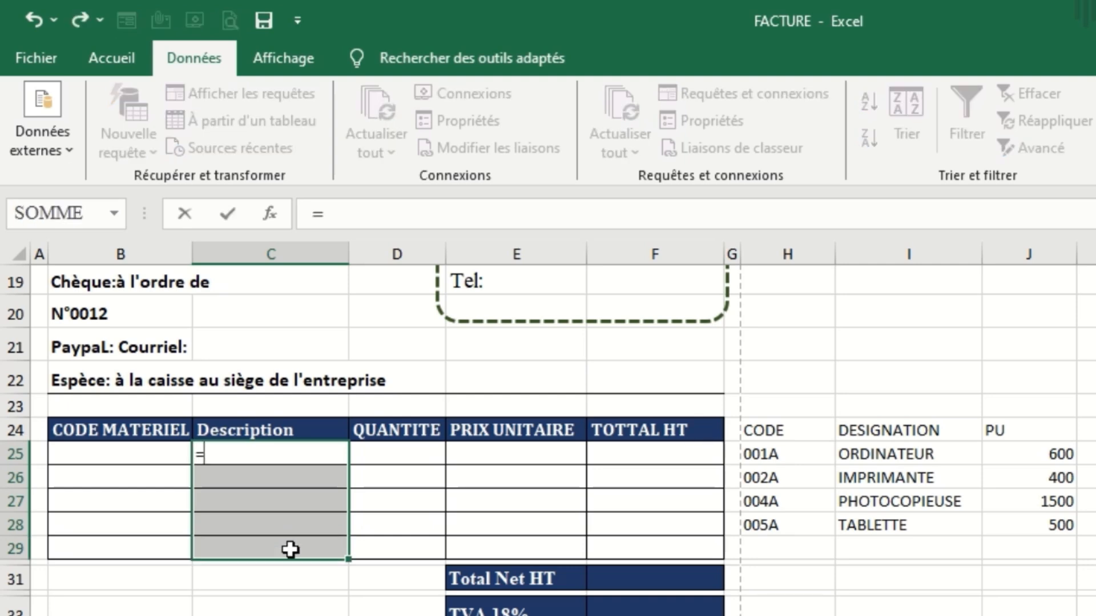
text(re)
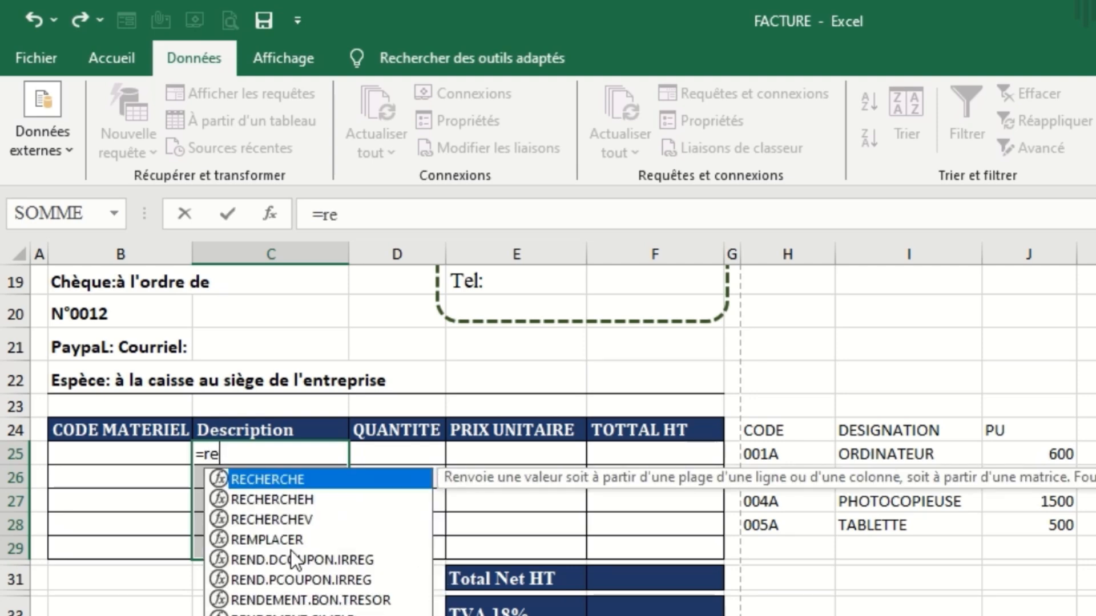
double_click(292, 518)
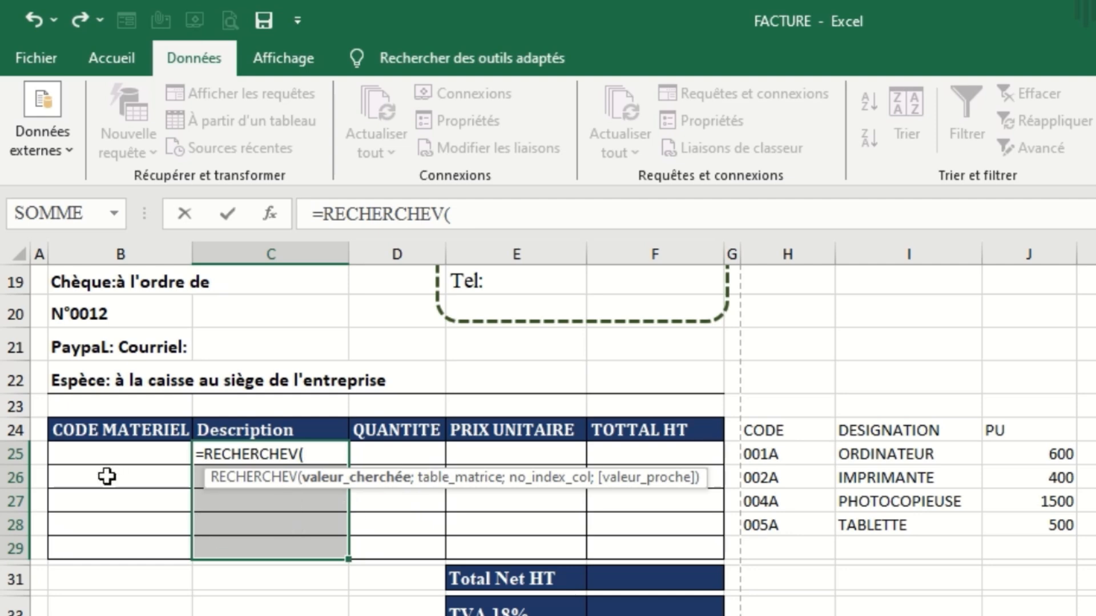
click(123, 453)
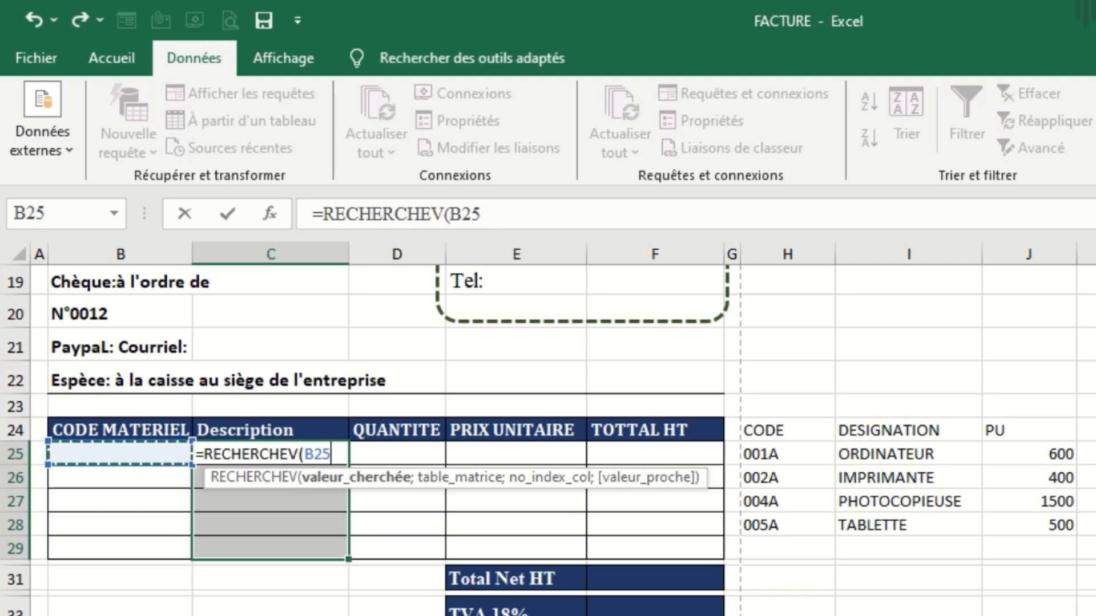
text(;)
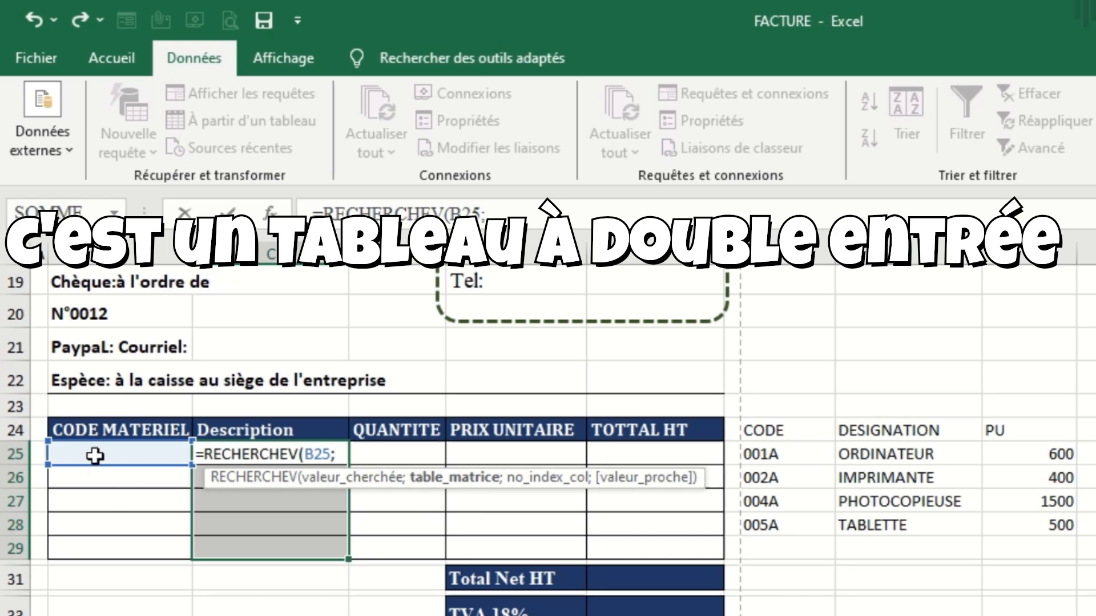
drag(96, 454, 1047, 540)
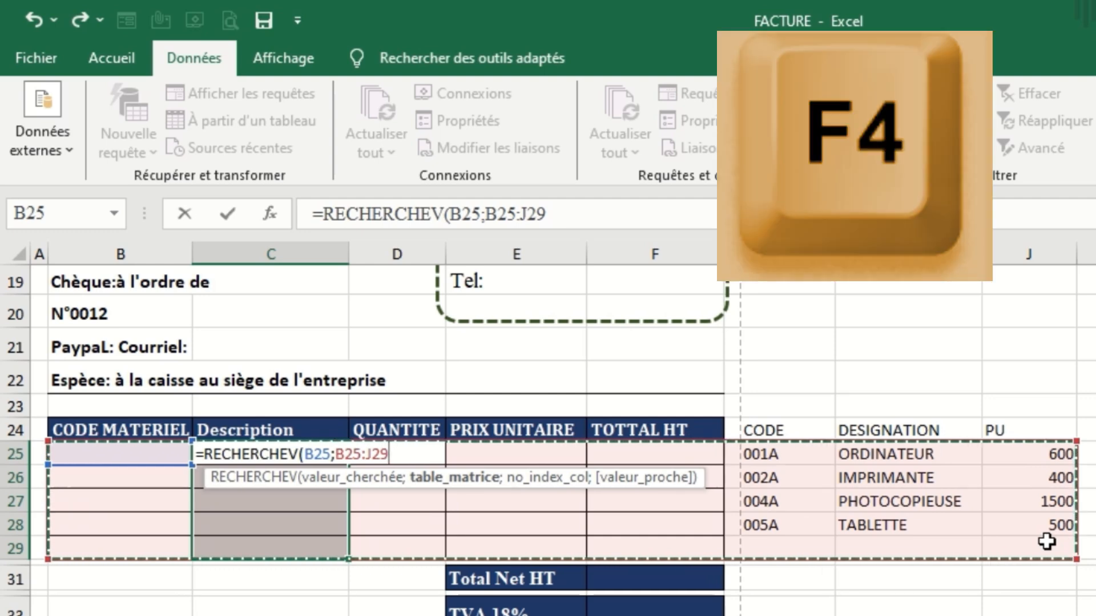
key(F4)
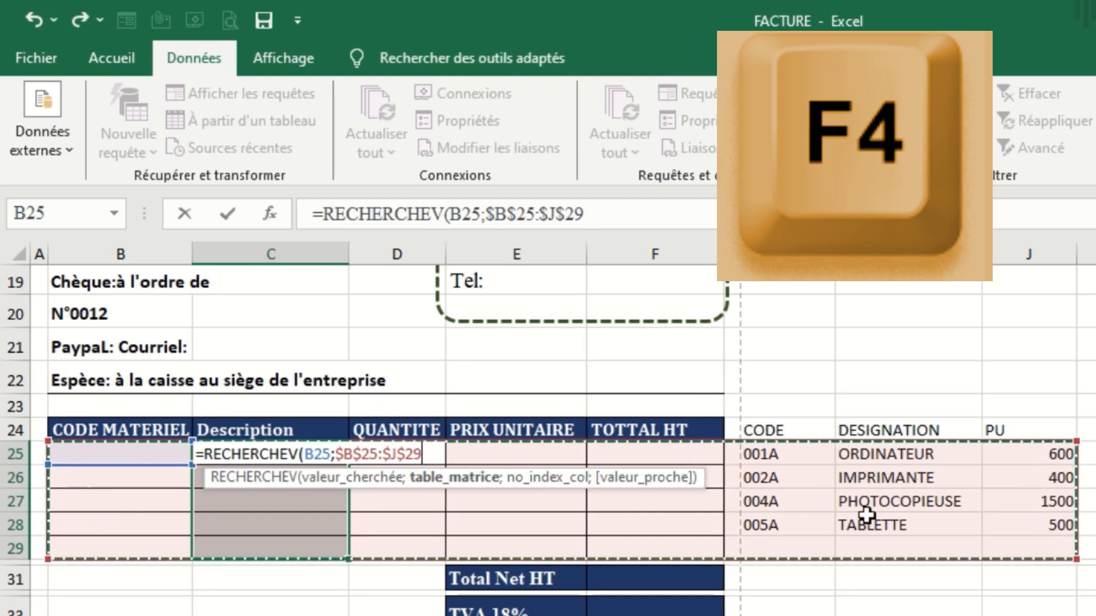
click(615, 220)
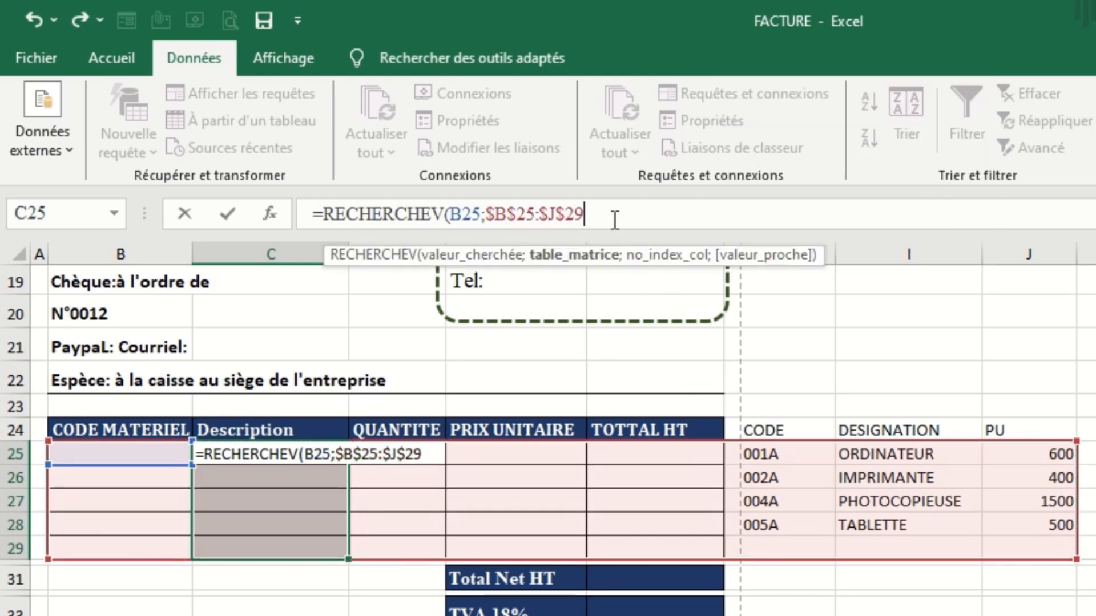
Complete the RECHERCHEV formula with column index 8 and match argument 0, and enter it in all of C25:C29.
text(;)
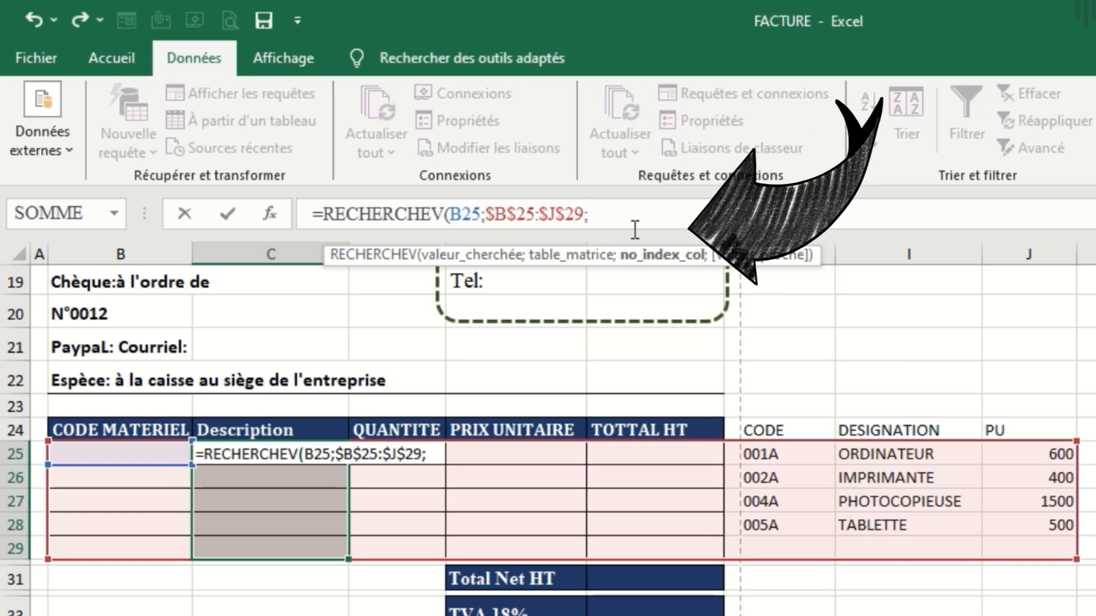
text(8;)
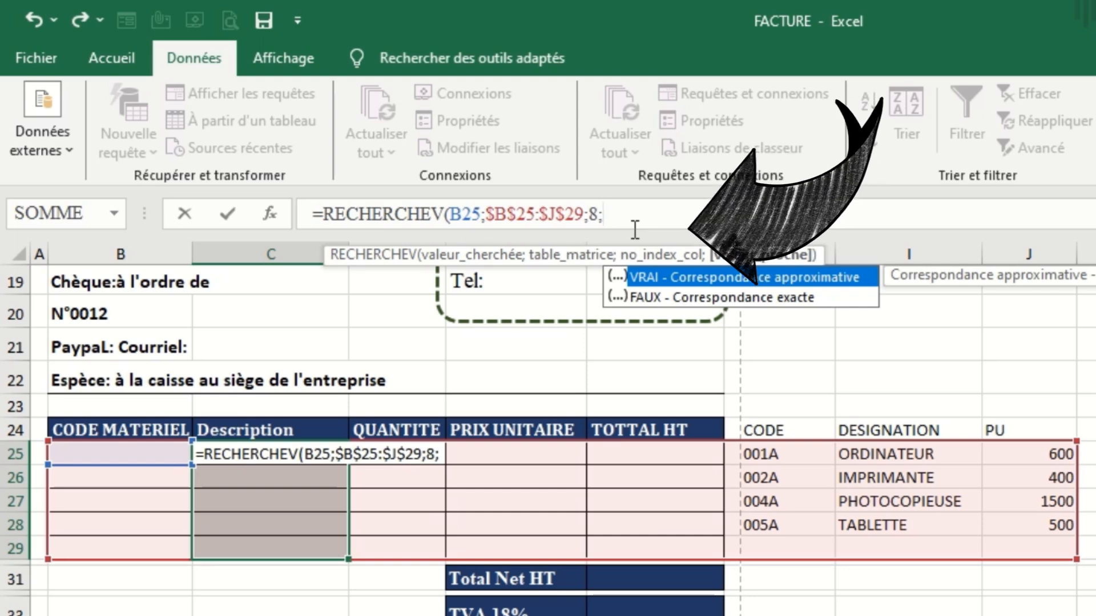
text(0)
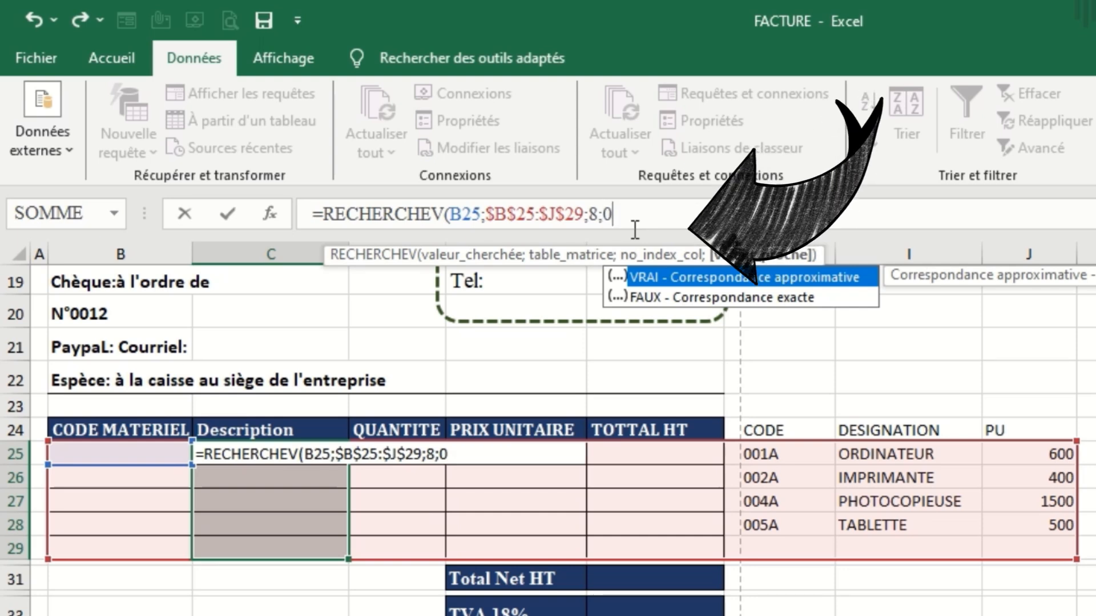
text(;)
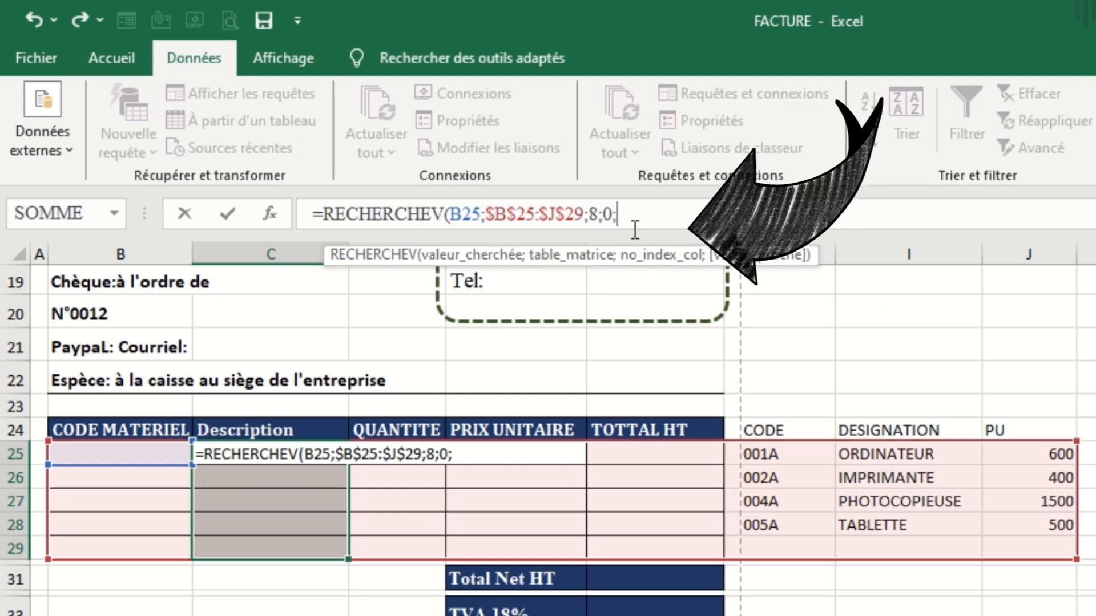
key(BackSpace)
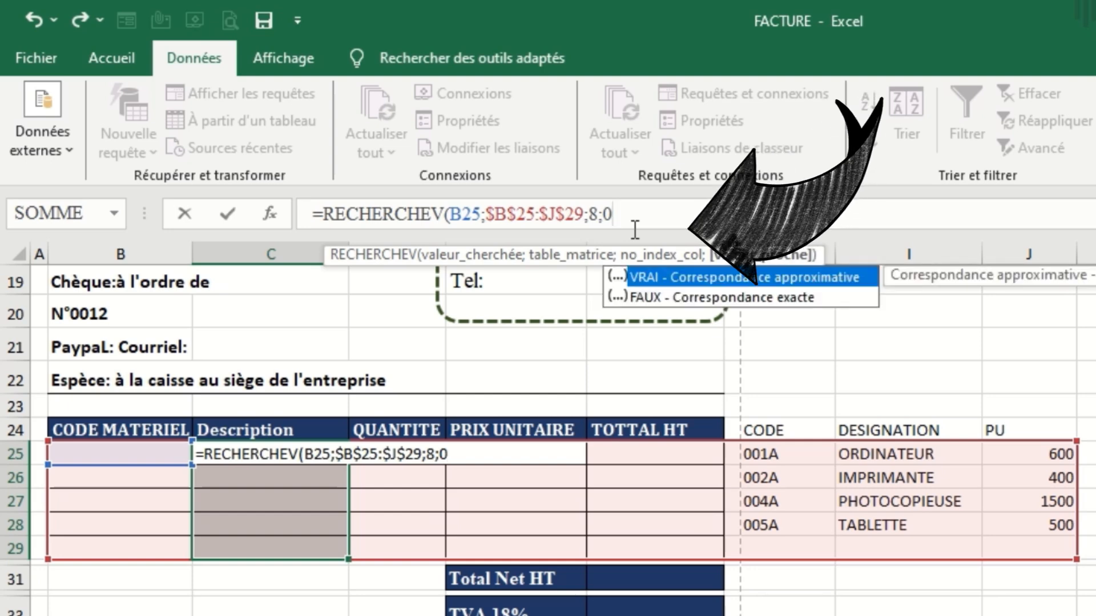
text())
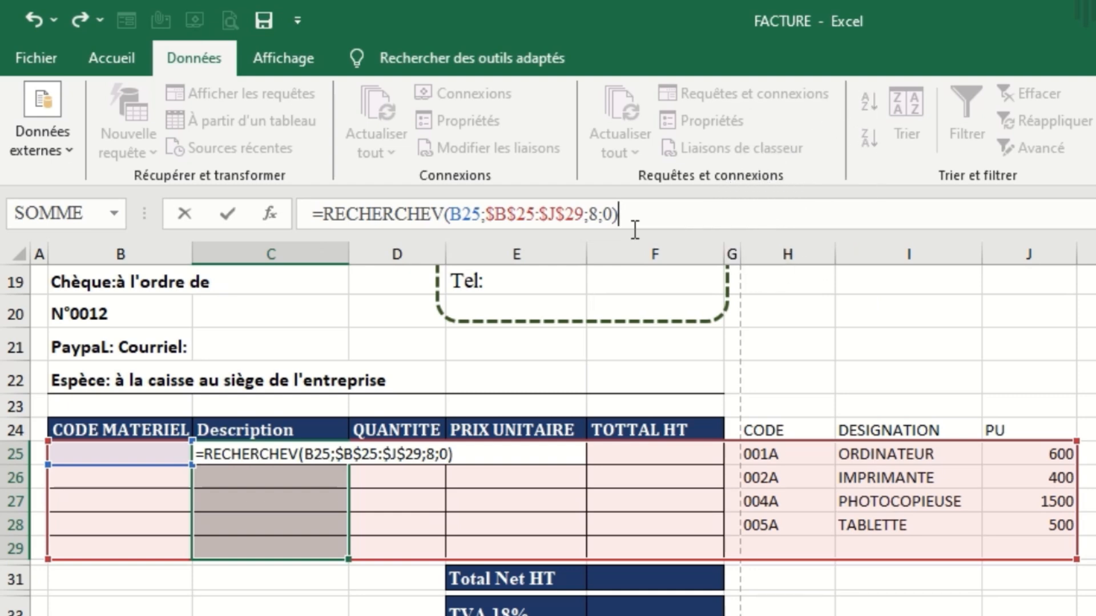
key(ctrl+Return)
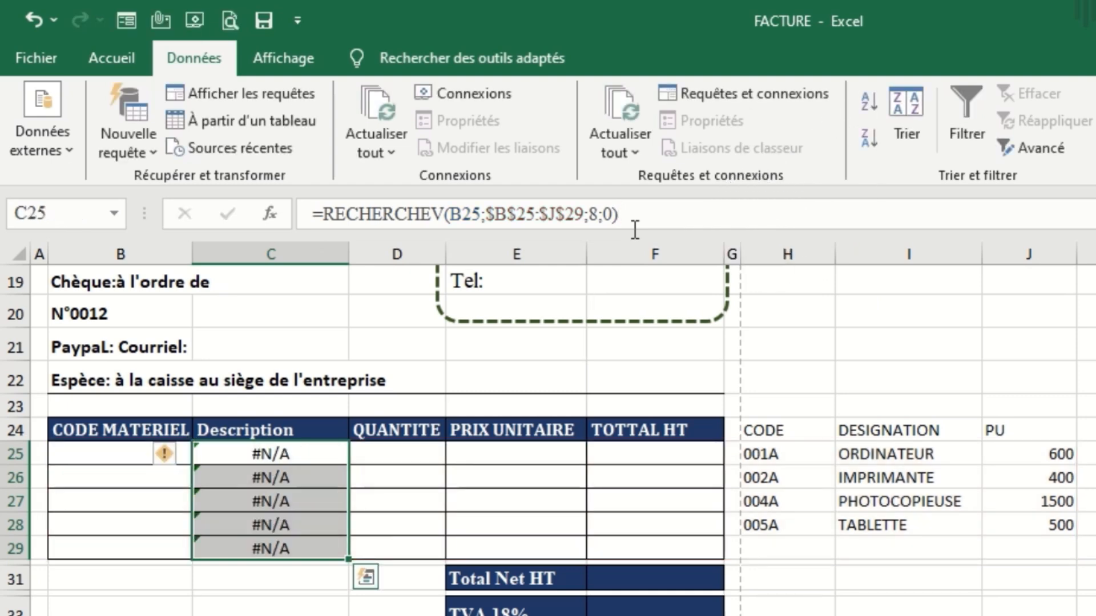
Wrap the RECHERCHEV formula in C25:C29 in SIERREUR with " " as the error value, and apply it to all five cells.
click(268, 449)
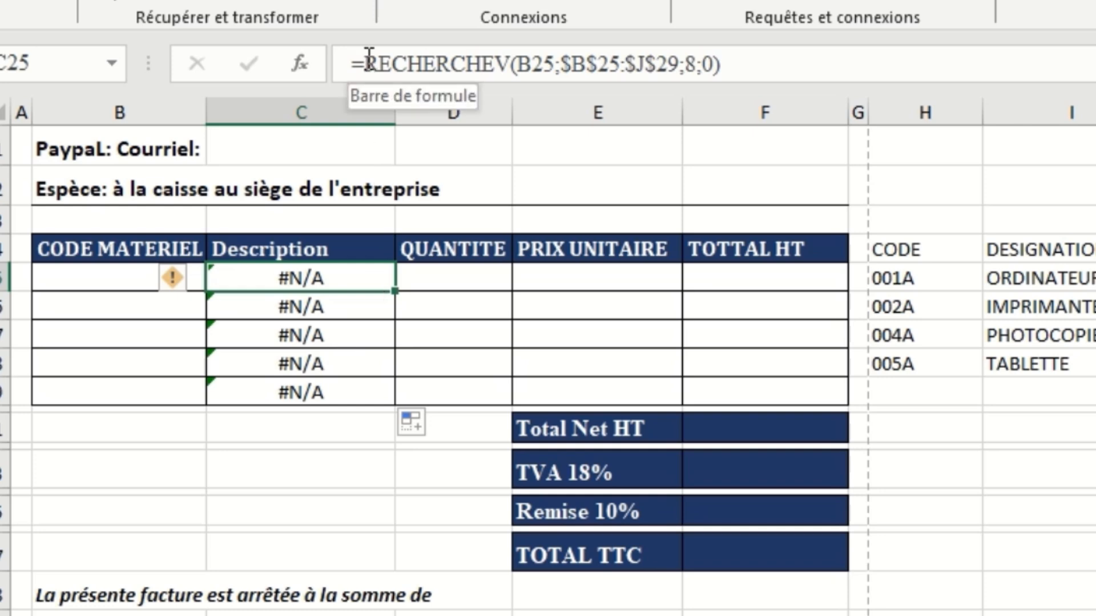
drag(364, 276, 363, 393)
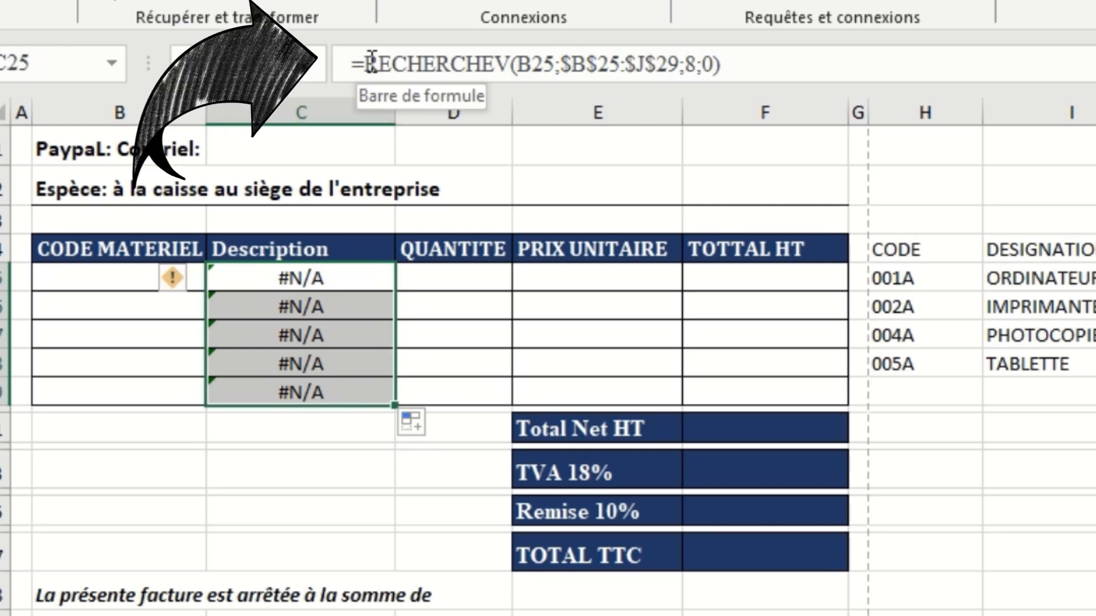
click(366, 63)
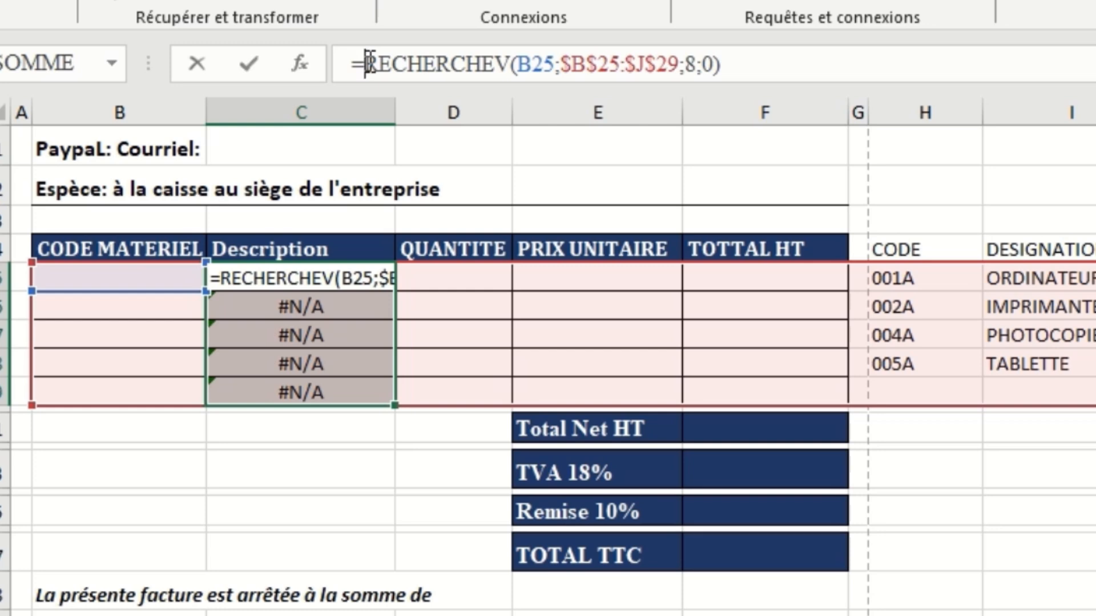
text(si)
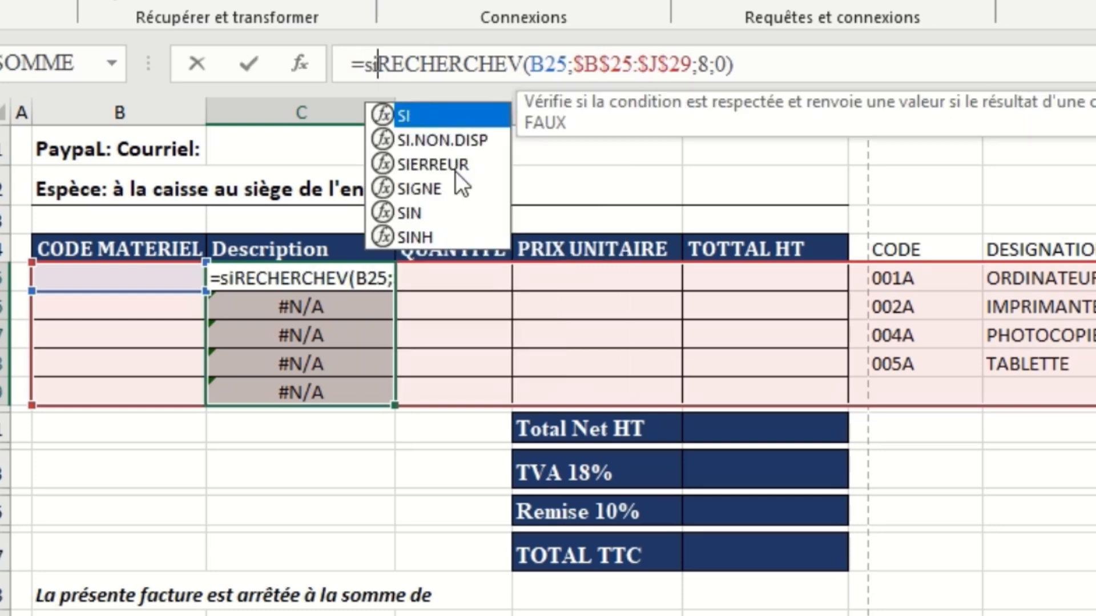
double_click(454, 170)
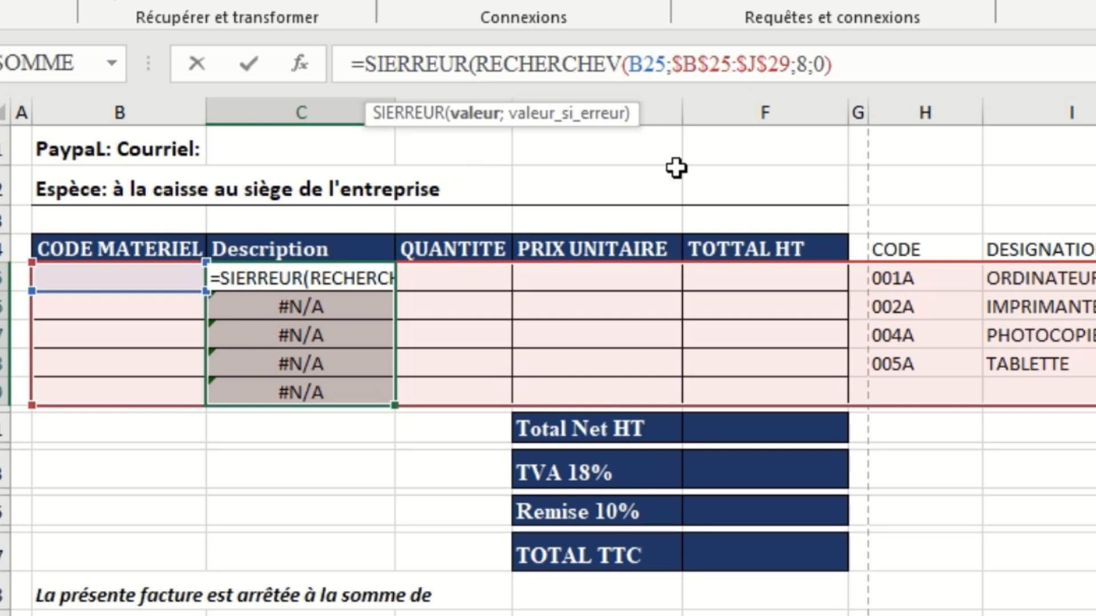
click(850, 61)
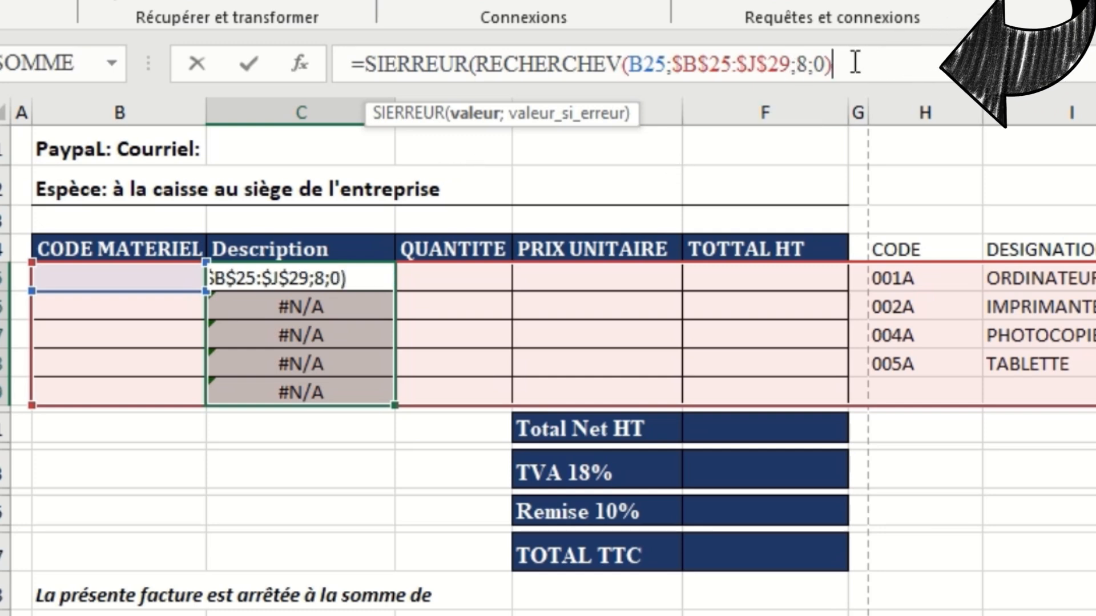
text(;)
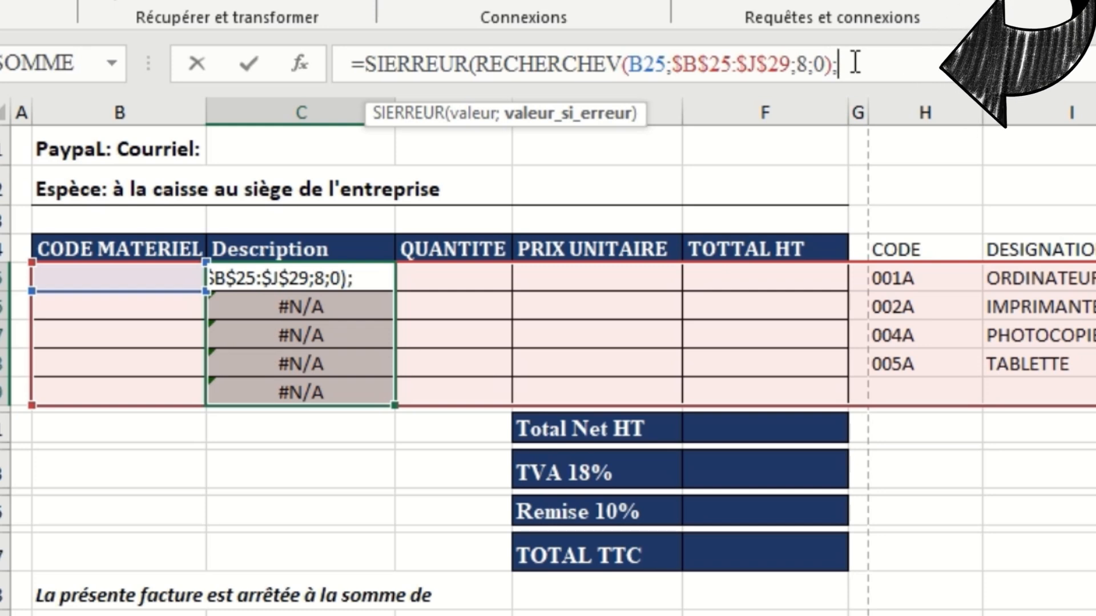
text(" )
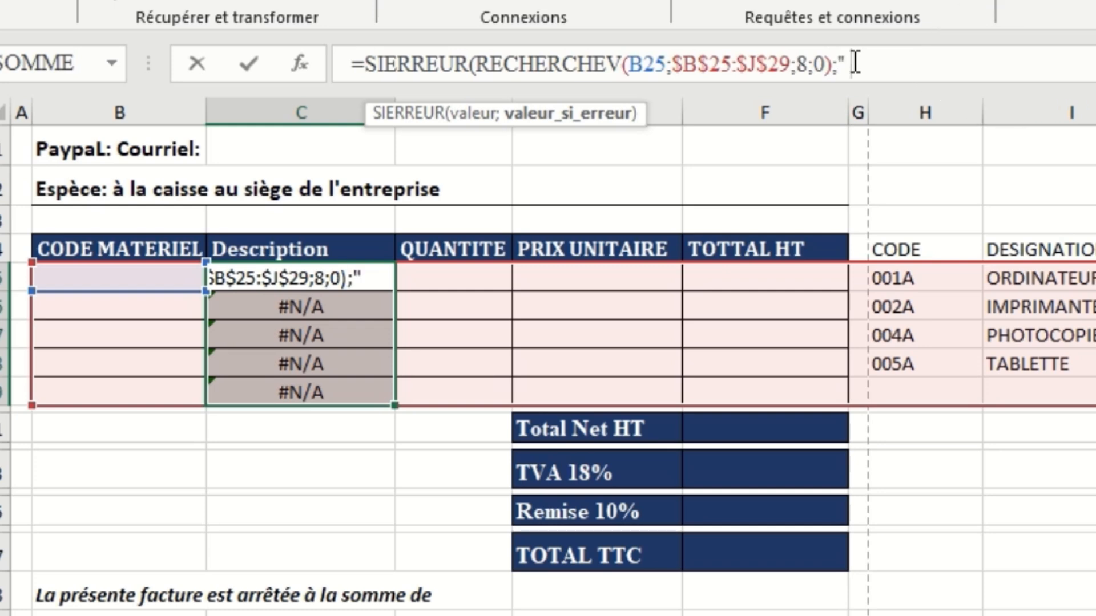
text("))
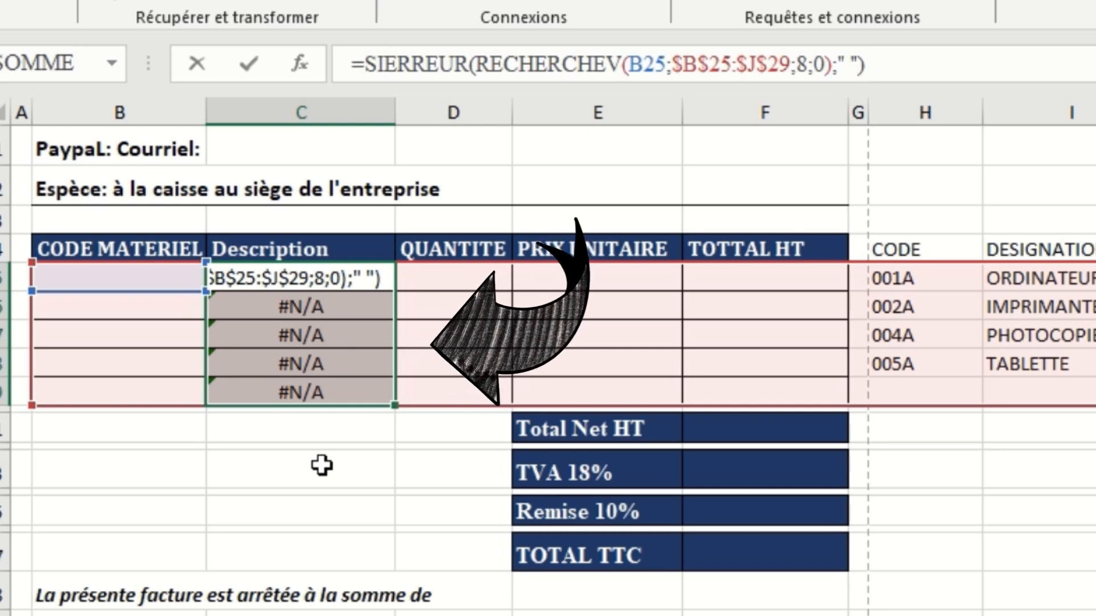
key(ctrl+Return)
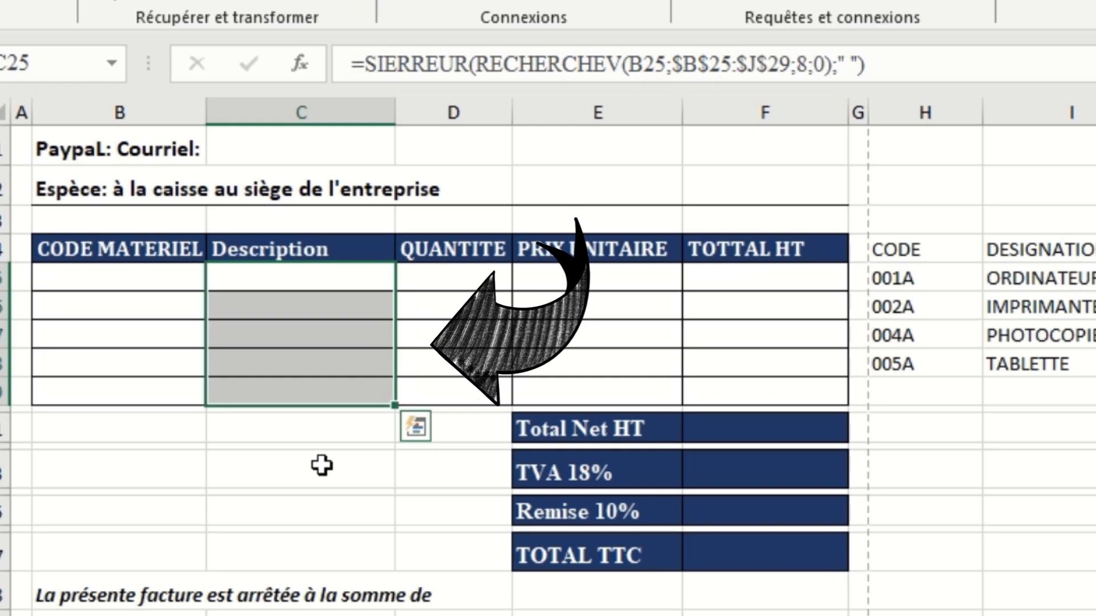
Start a SIERREUR formula with a nested RECHERCHEV in the PRIX UNITAIRE cells E25:E29.
click(597, 430)
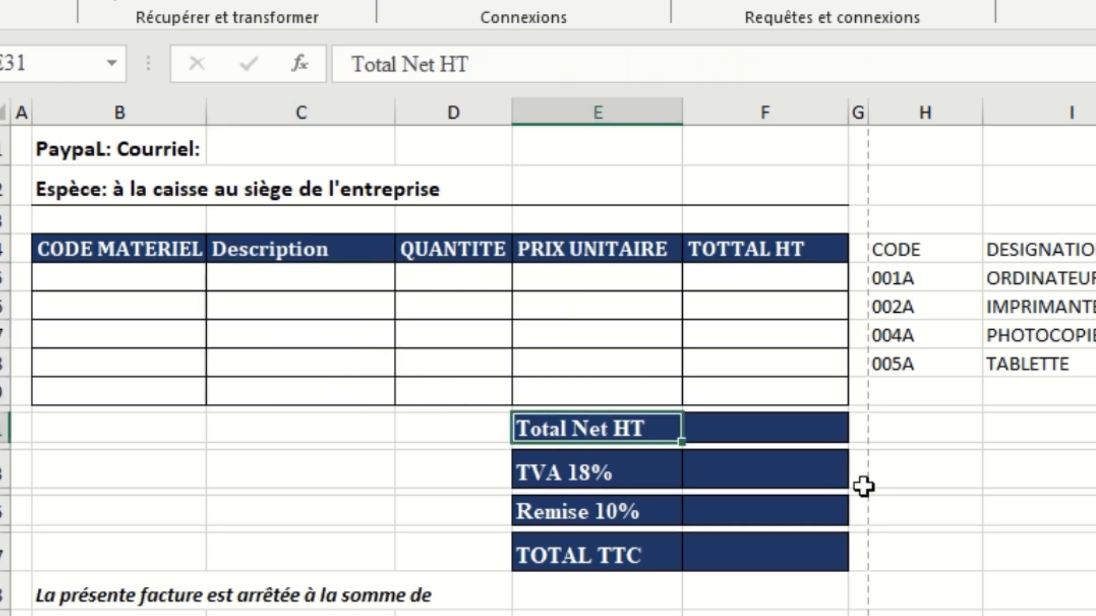
drag(613, 278, 615, 383)
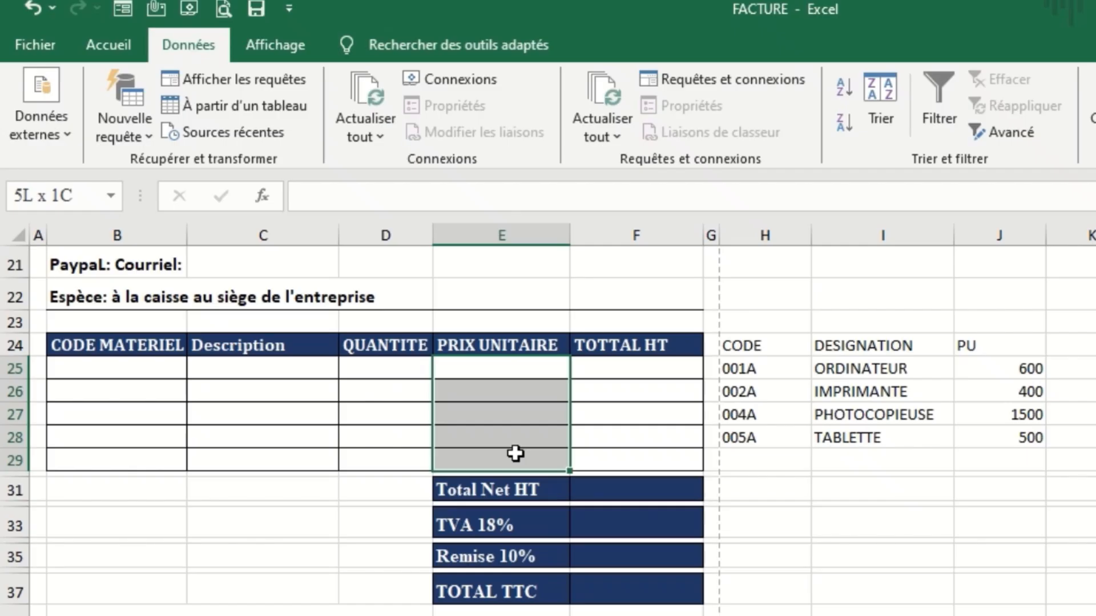
drag(515, 453, 515, 454)
text(=)
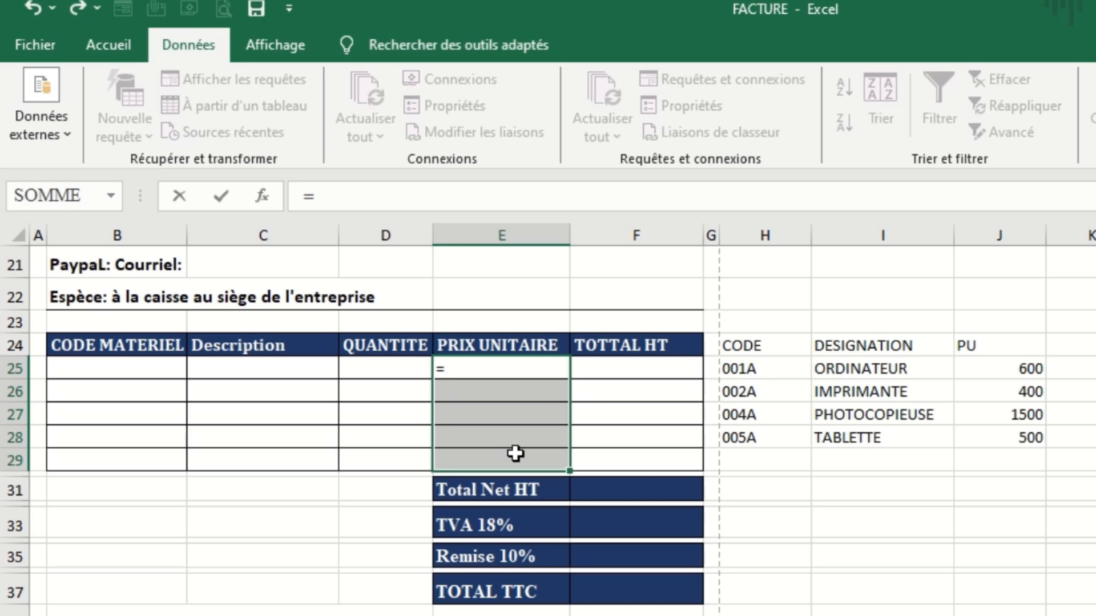
text(si)
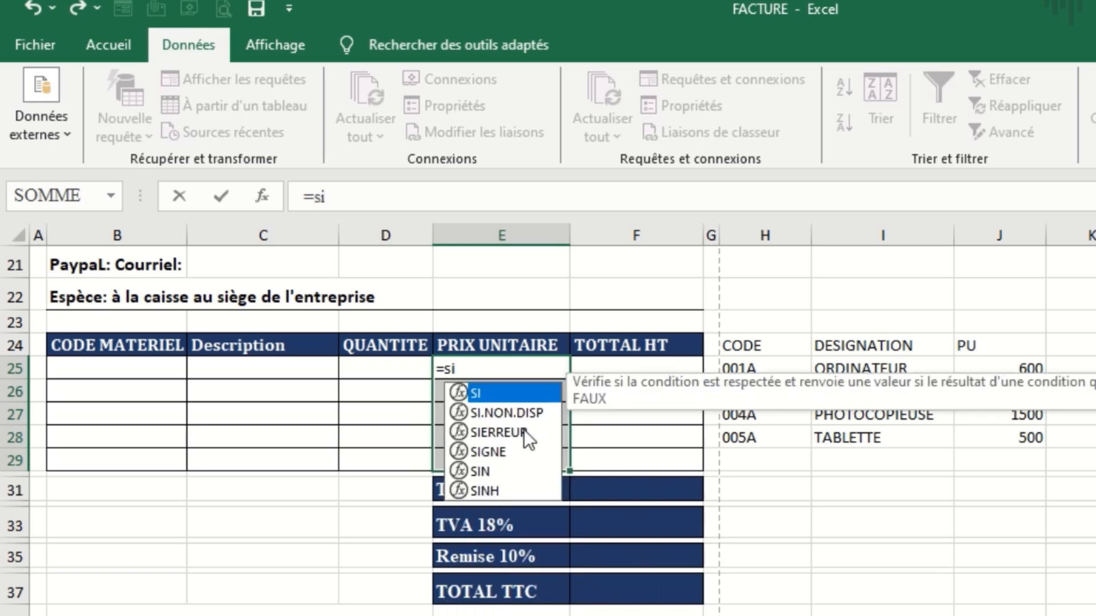
double_click(519, 432)
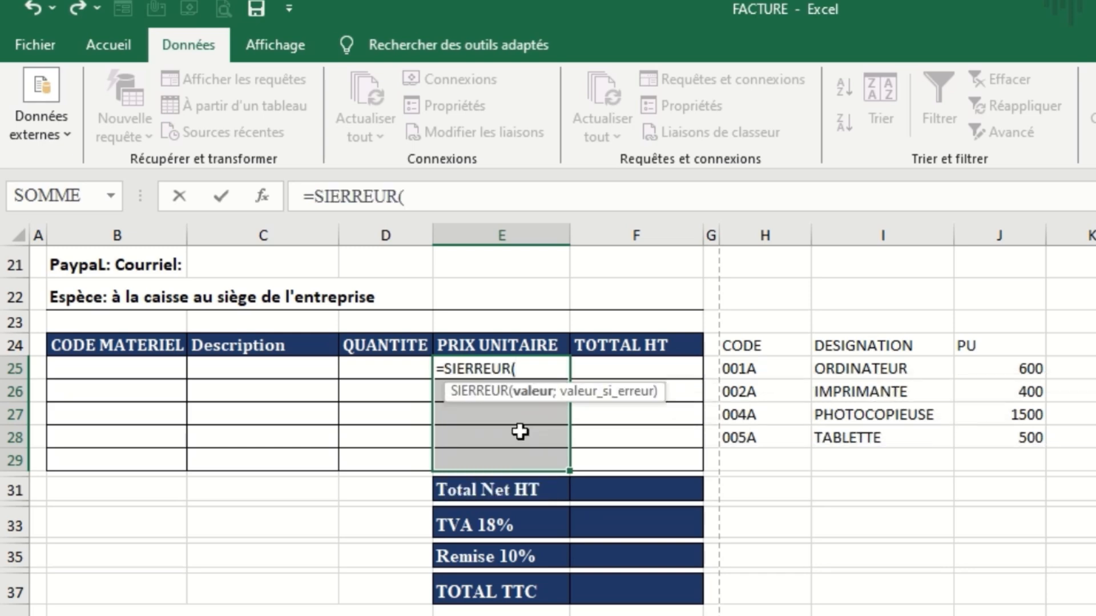
text(re)
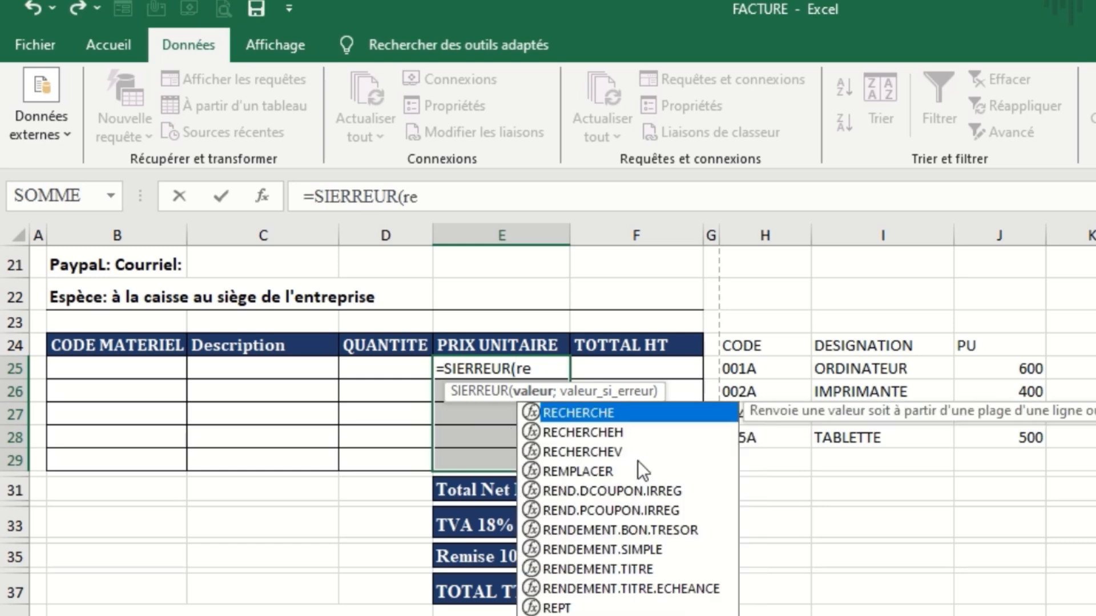
double_click(614, 454)
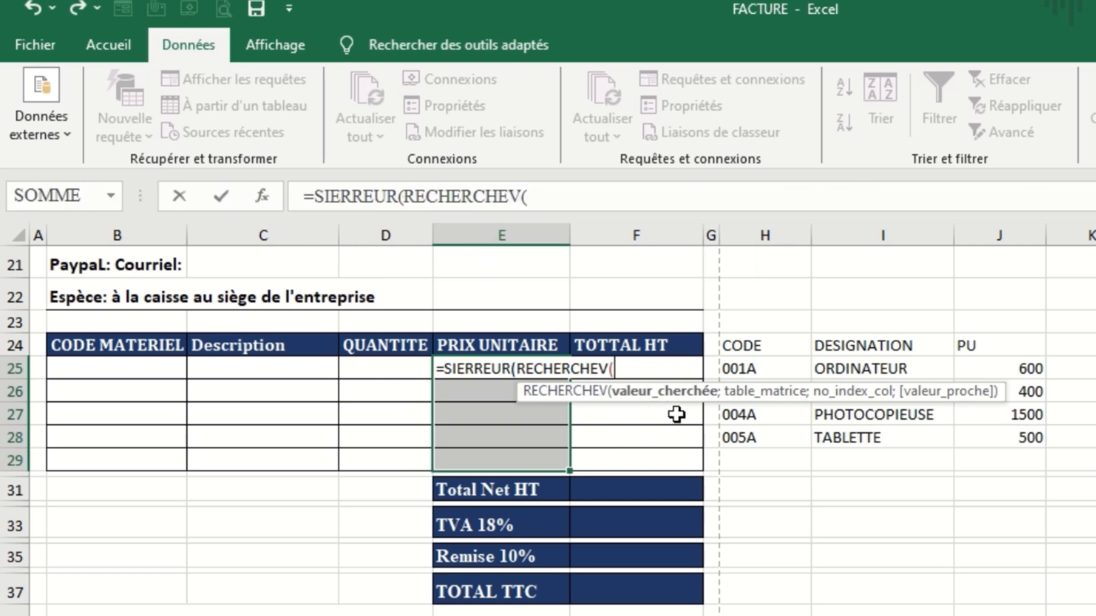
Give the nested RECHERCHEV in E25:E29 lookup value B25 and the absolute table range $B$25:$J$29.
click(111, 368)
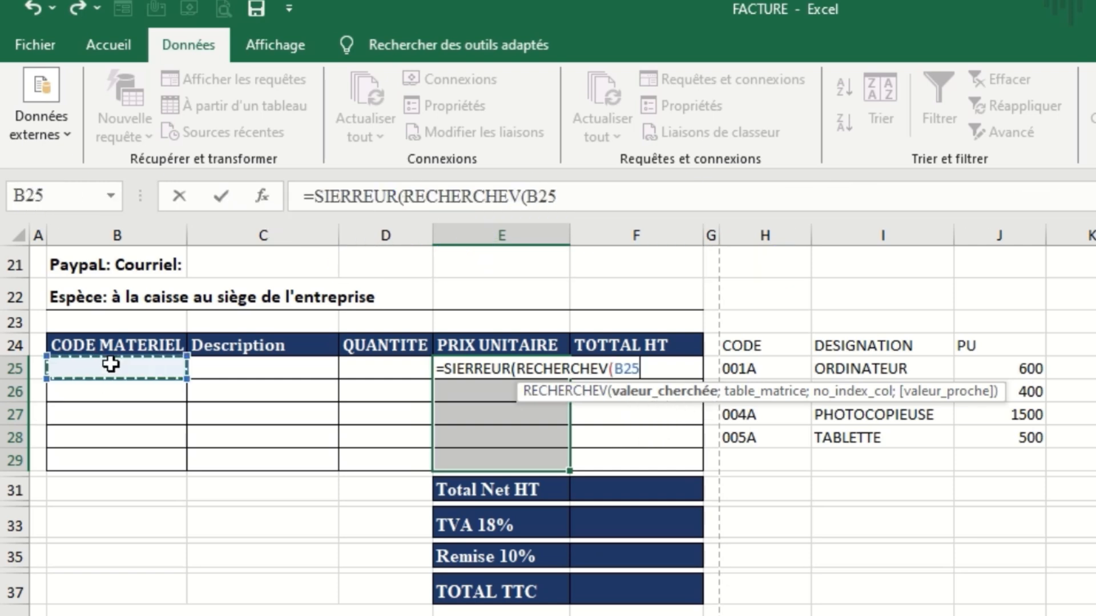
text(;)
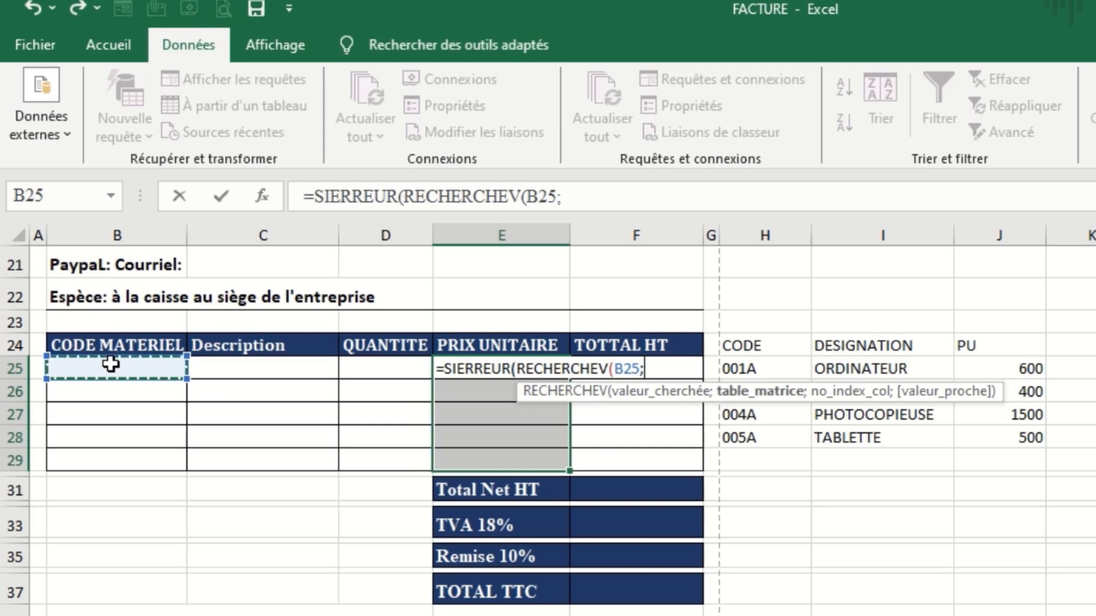
drag(100, 371, 990, 453)
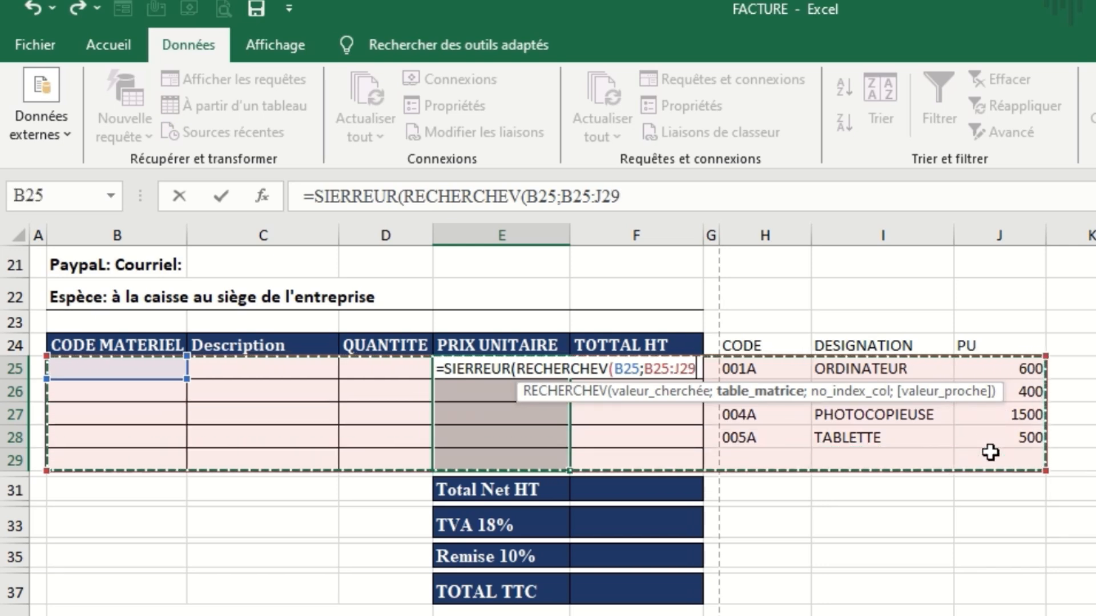
key(F4)
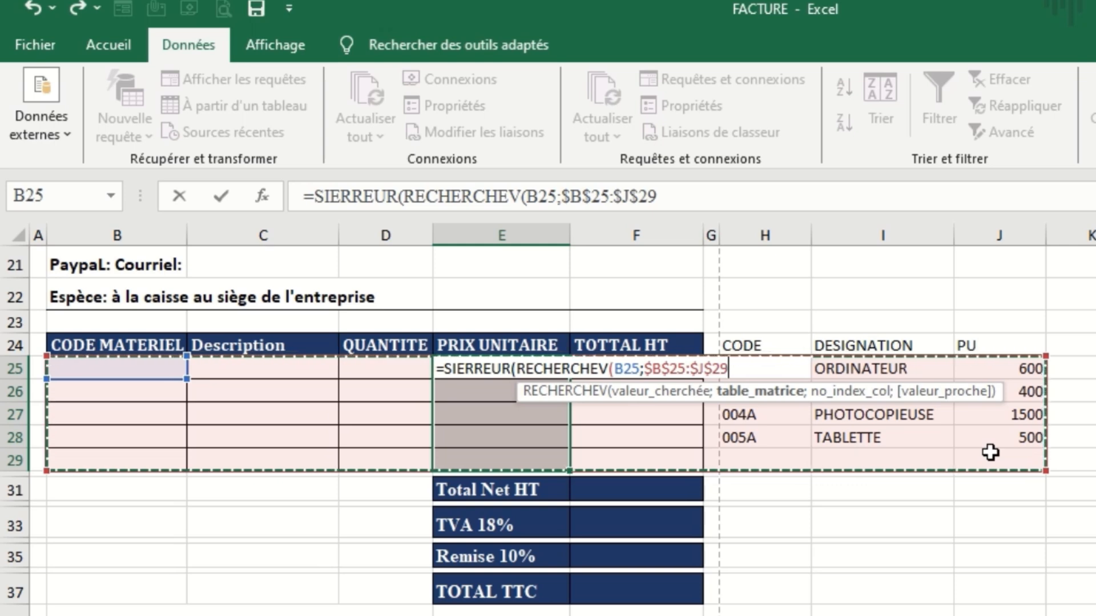
text(;)
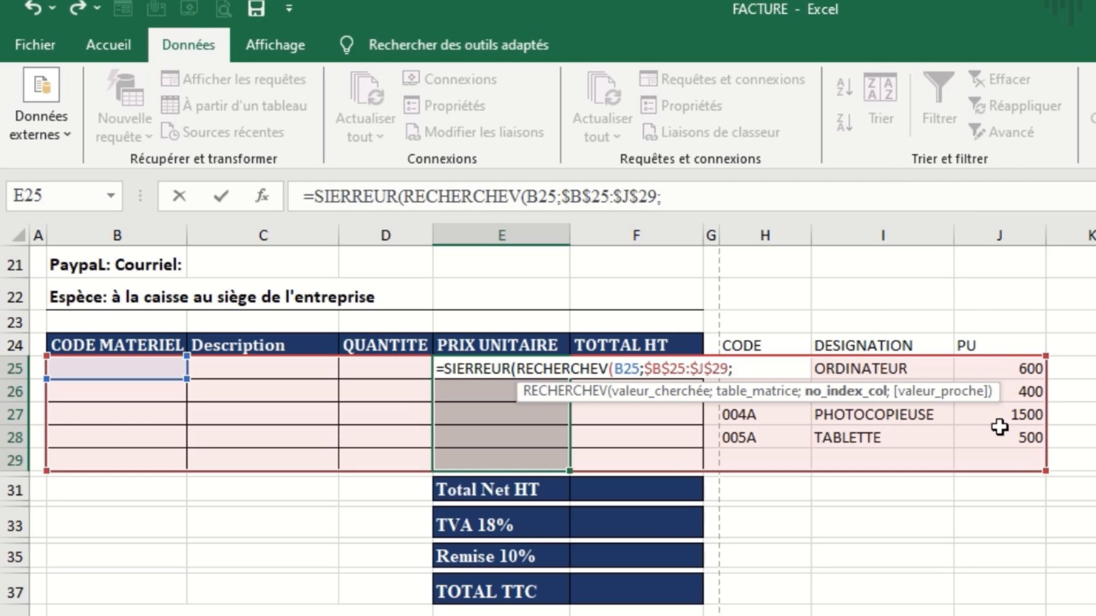
Complete the unit price formula with column index 9, match argument 0 and error value " ", and enter it in all of E25:E29.
click(684, 194)
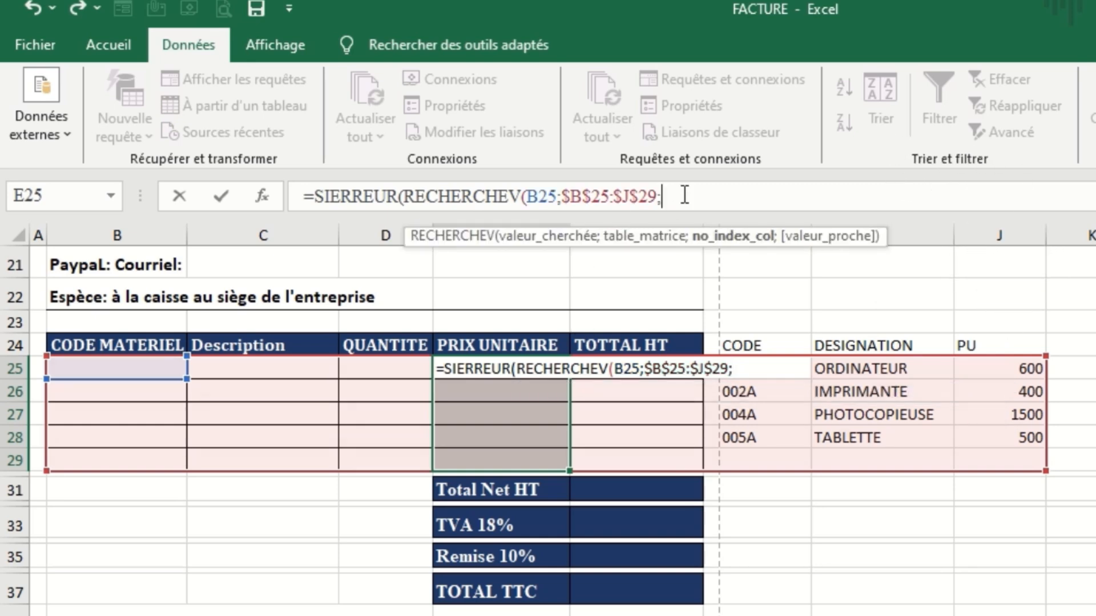
text(9)
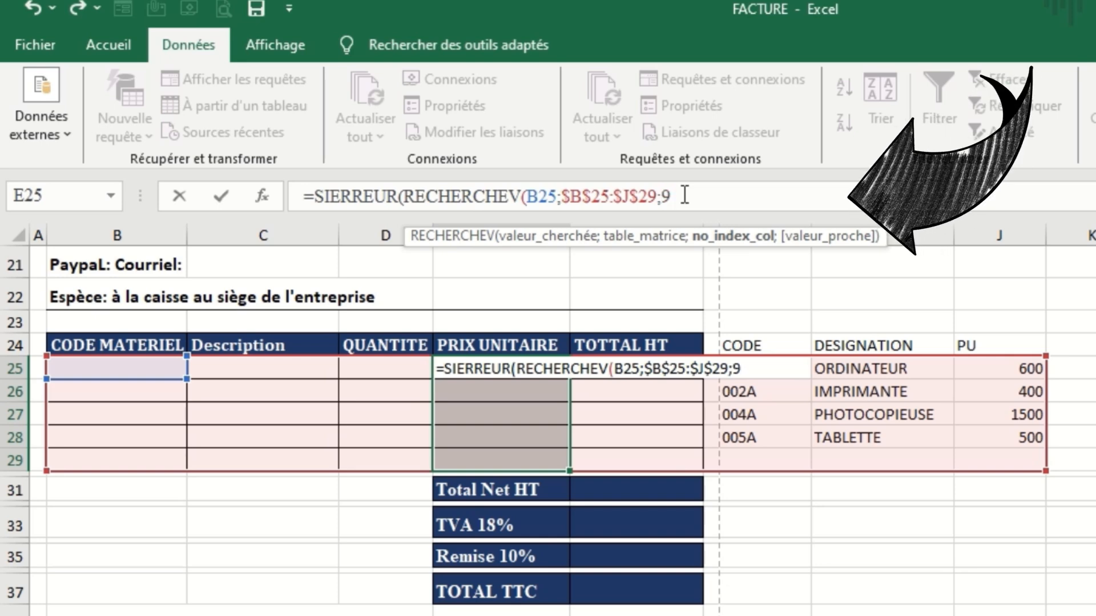
text(;)
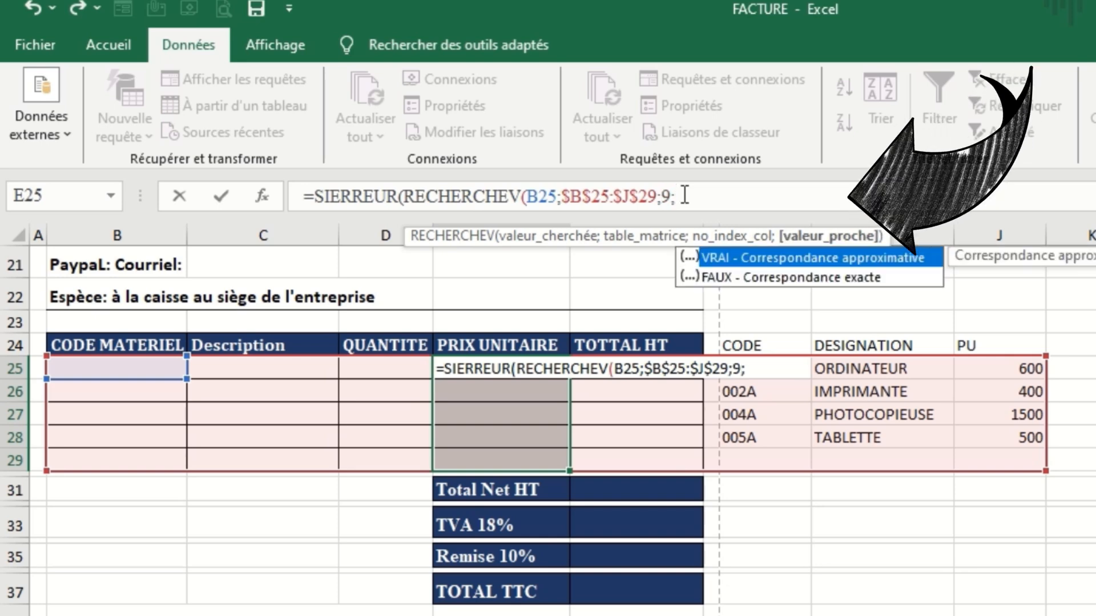
text(0))
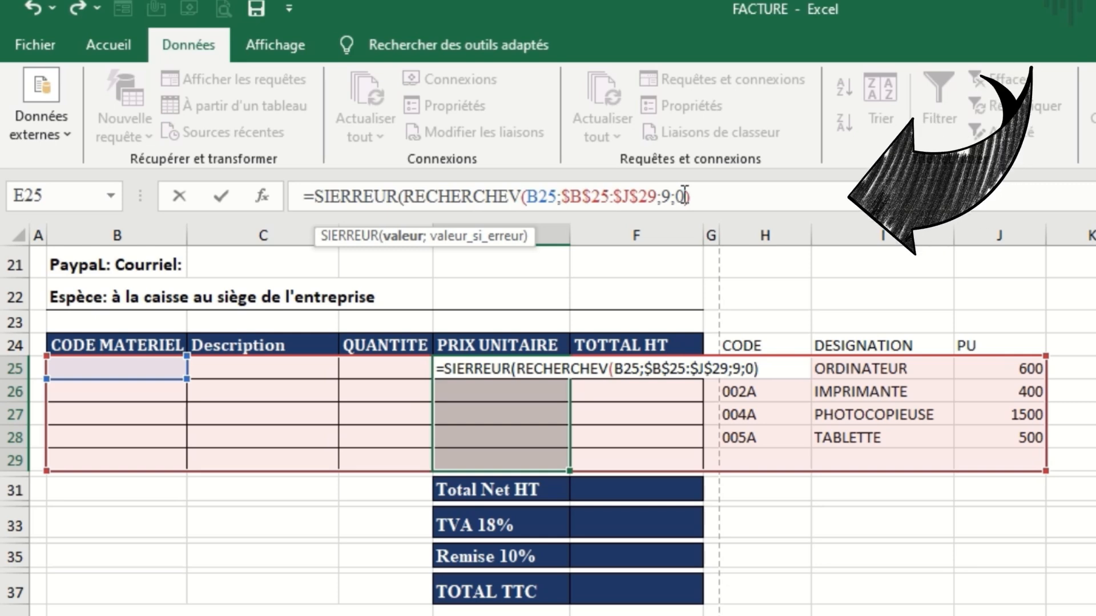
text(;)
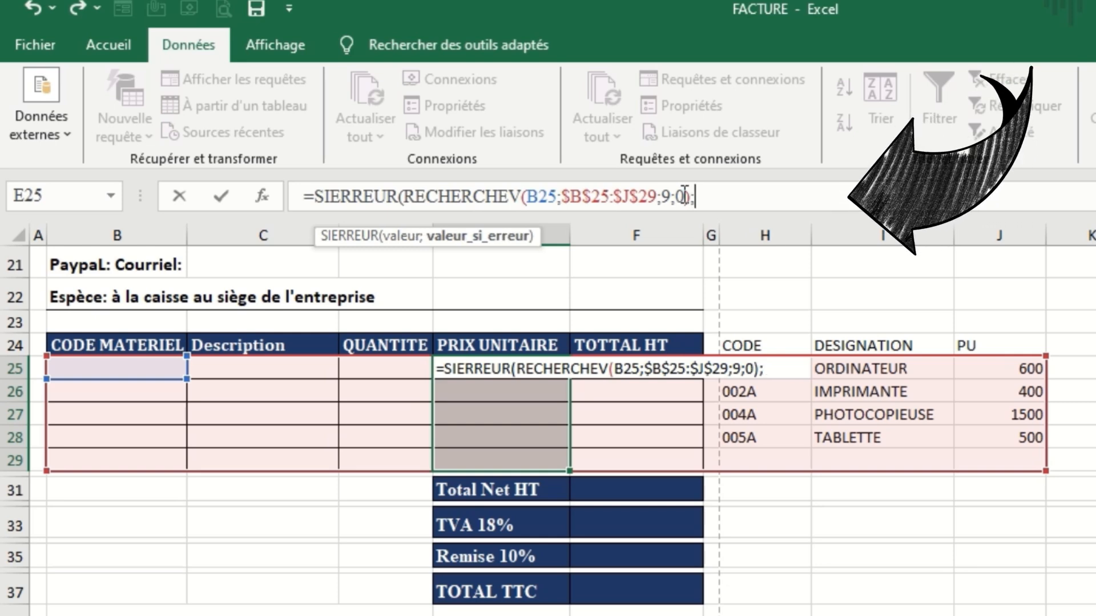
text(" "))
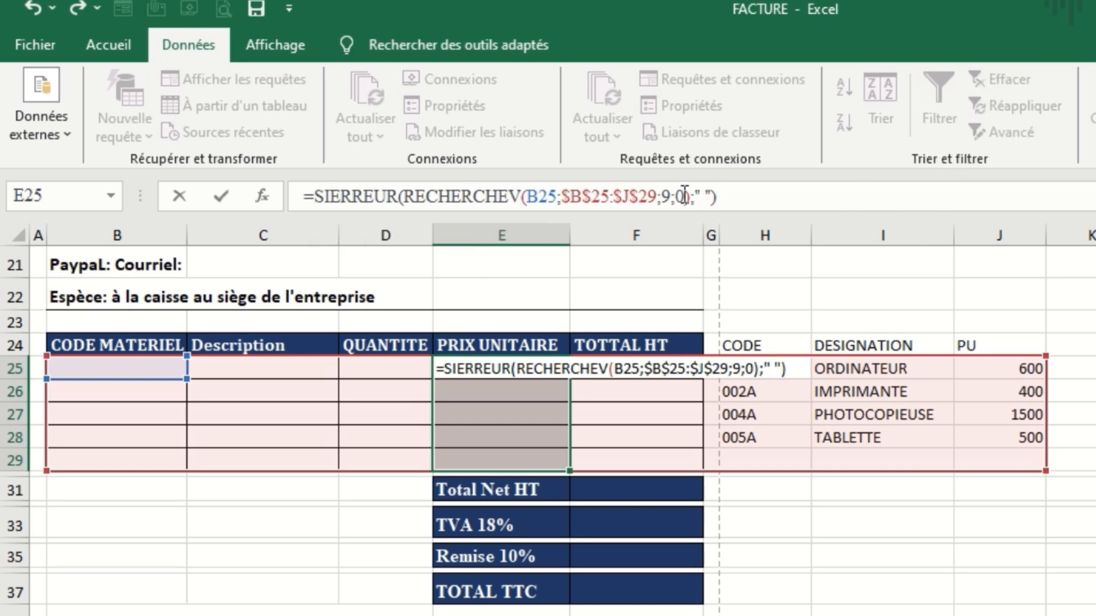
key(ctrl+Return)
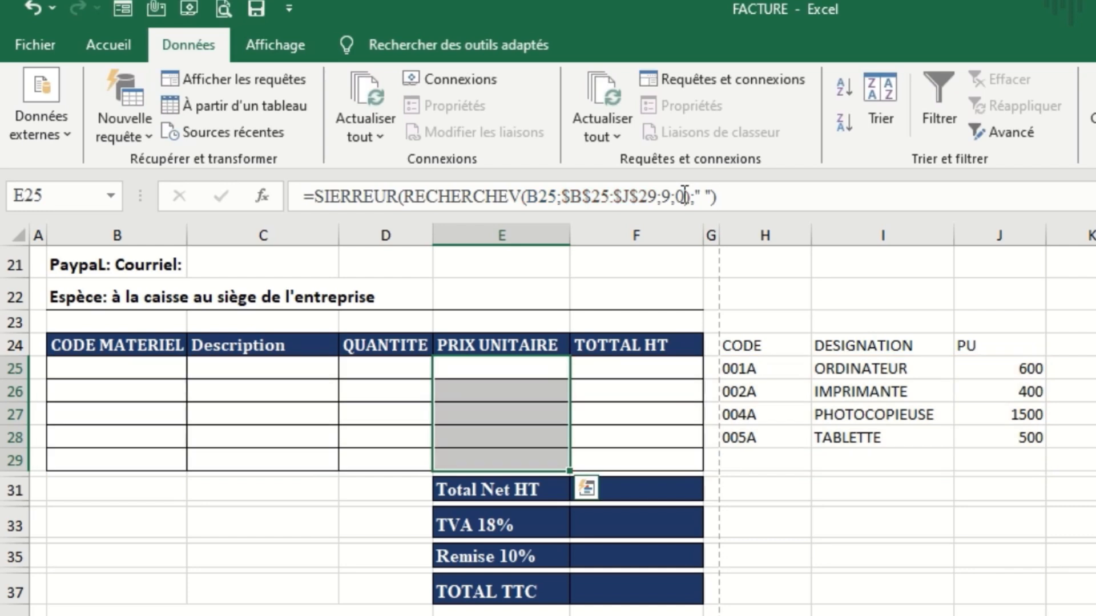
Start a SIERREUR formula in the TOTTAL HT cells F25:F29 with the product E25*D25 as its value.
click(636, 438)
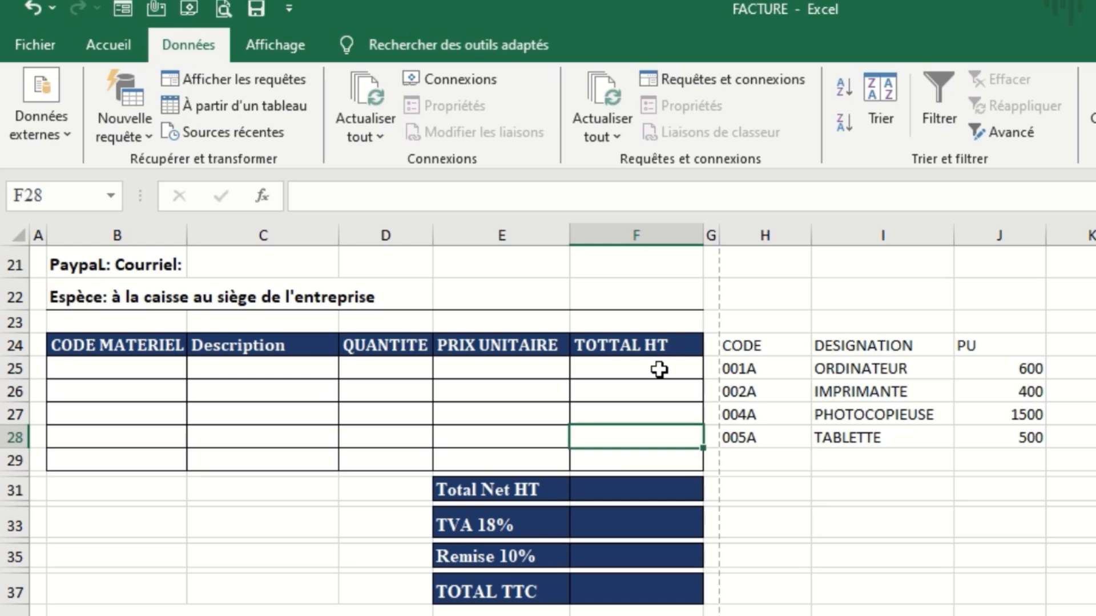
drag(659, 369, 653, 459)
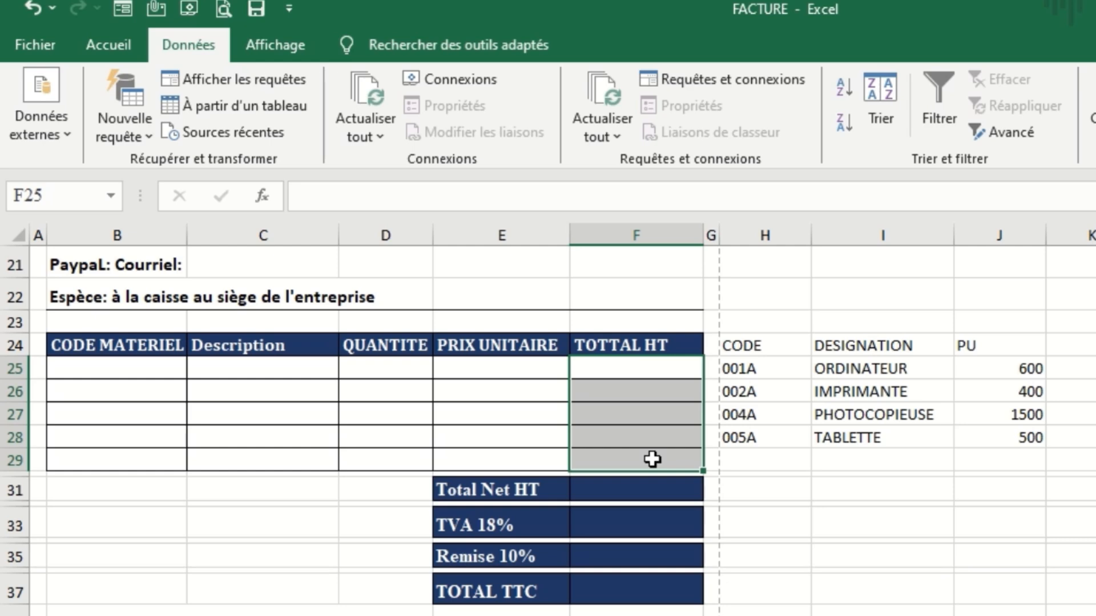
text(=)
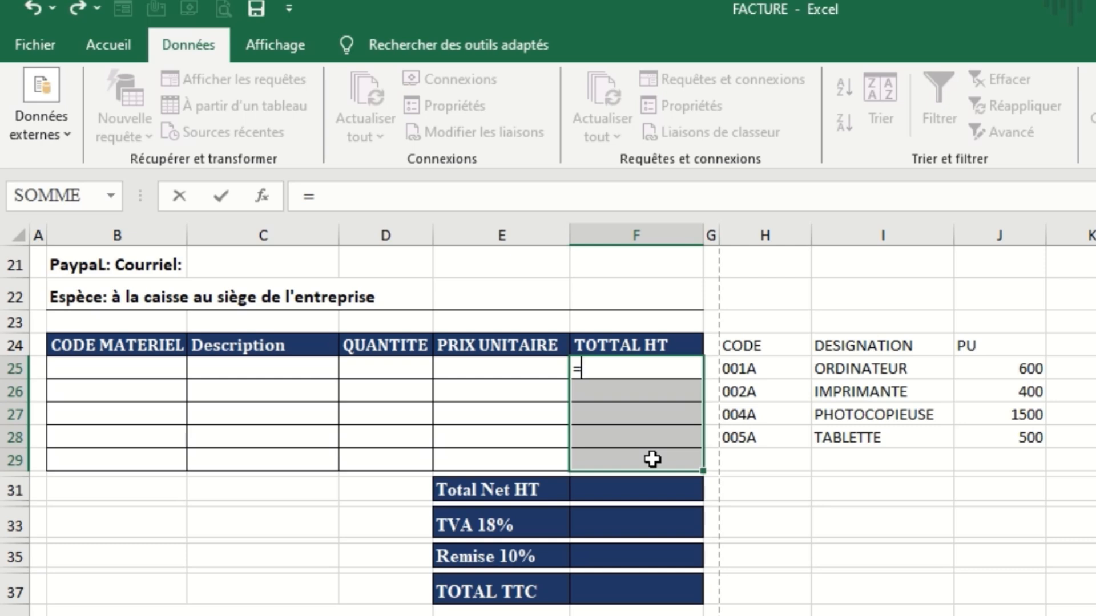
text(si)
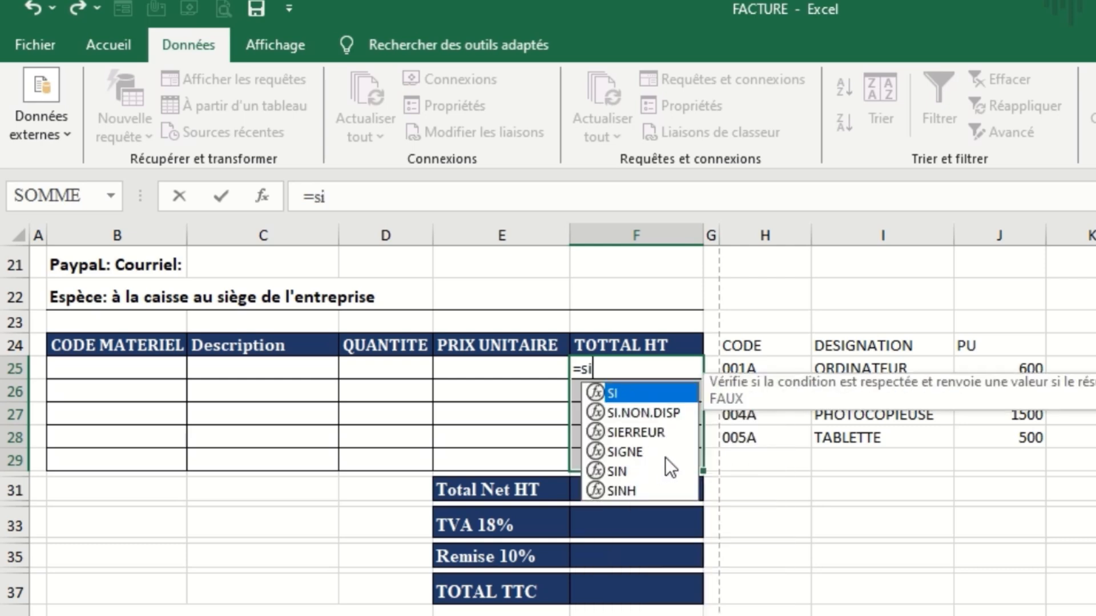
double_click(648, 433)
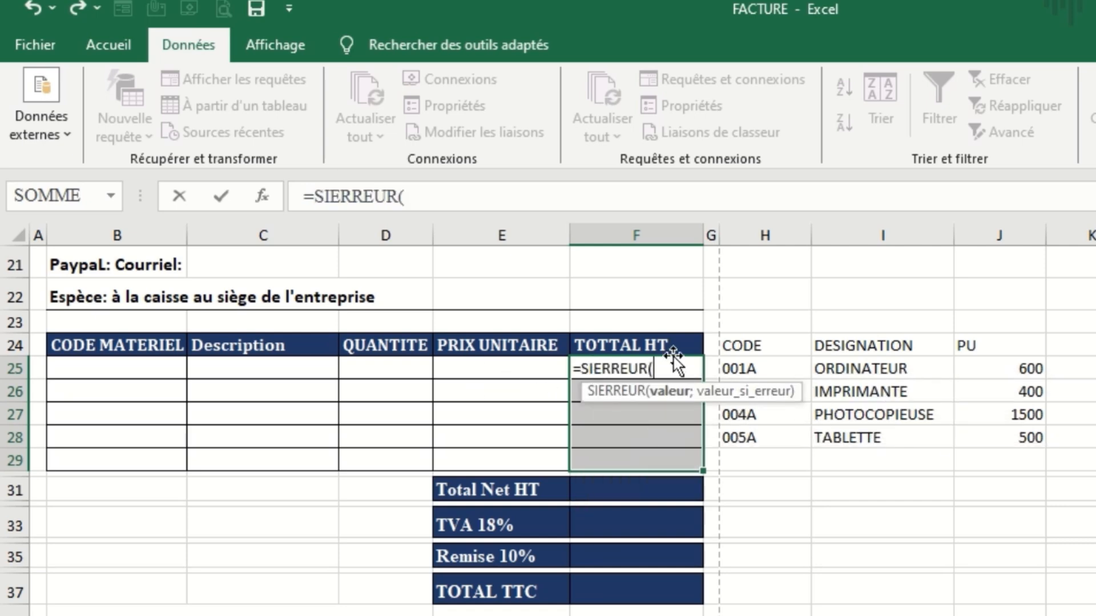
click(517, 369)
text(*)
click(404, 374)
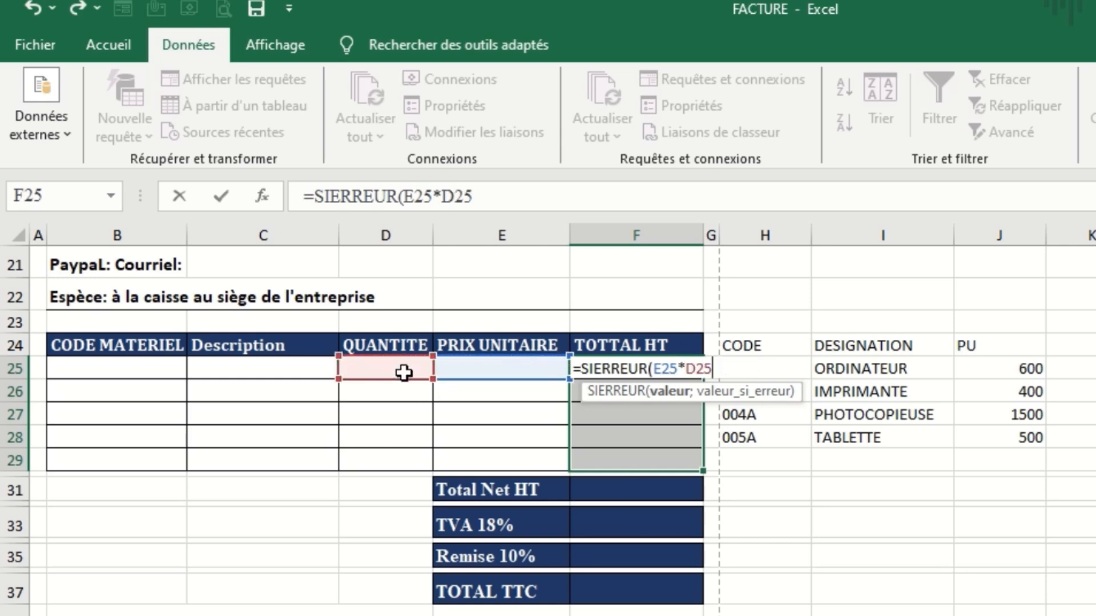
Complete the SIERREUR formula with " " as the error value and enter it in all of F25:F29.
text(;)
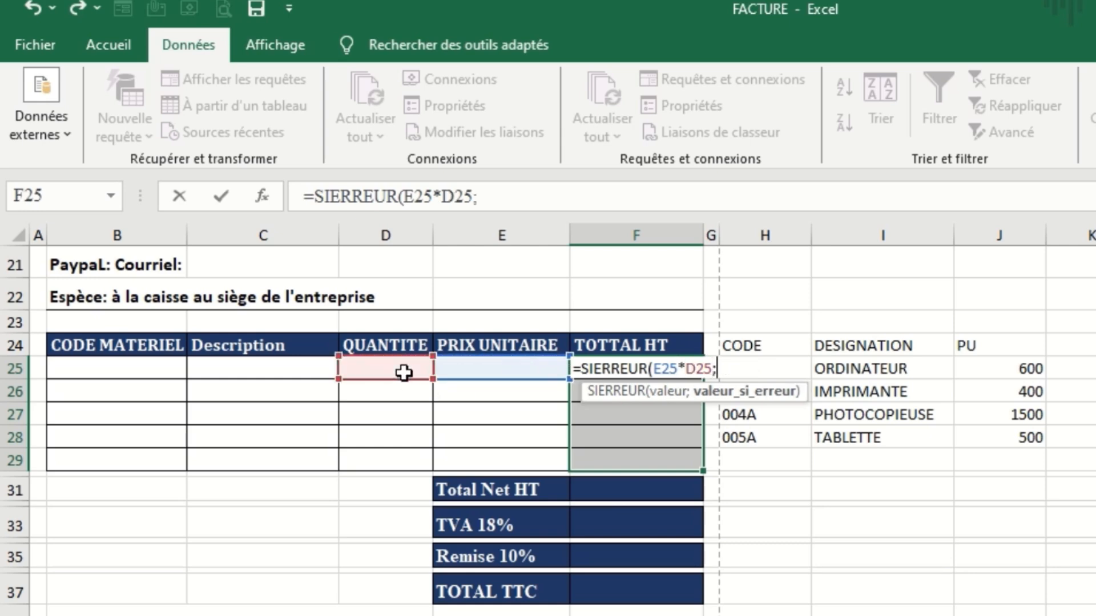
text(" "))
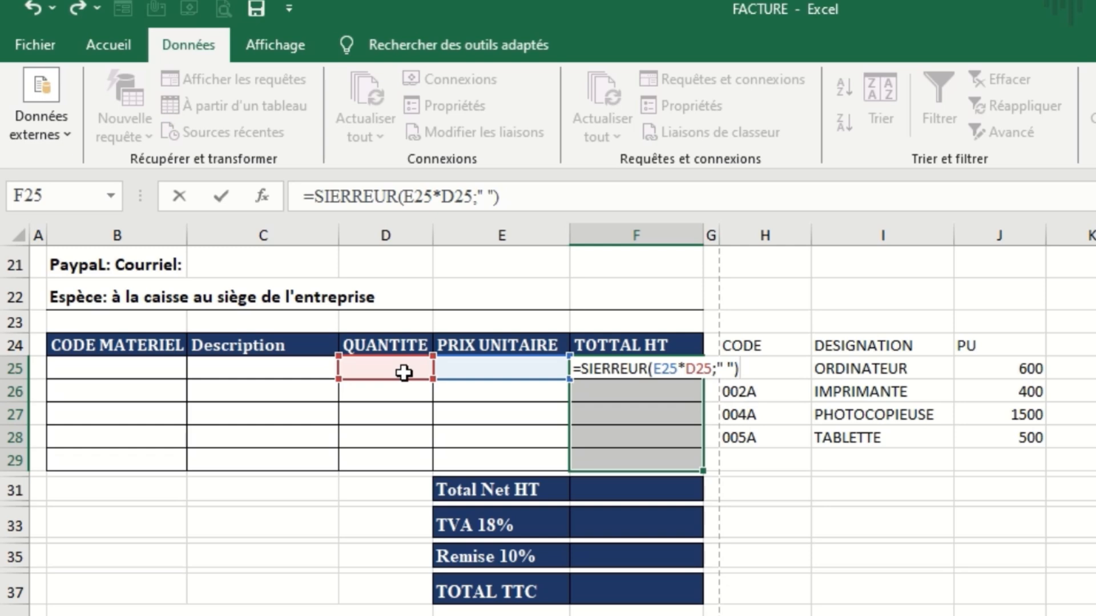
key(ctrl+Return)
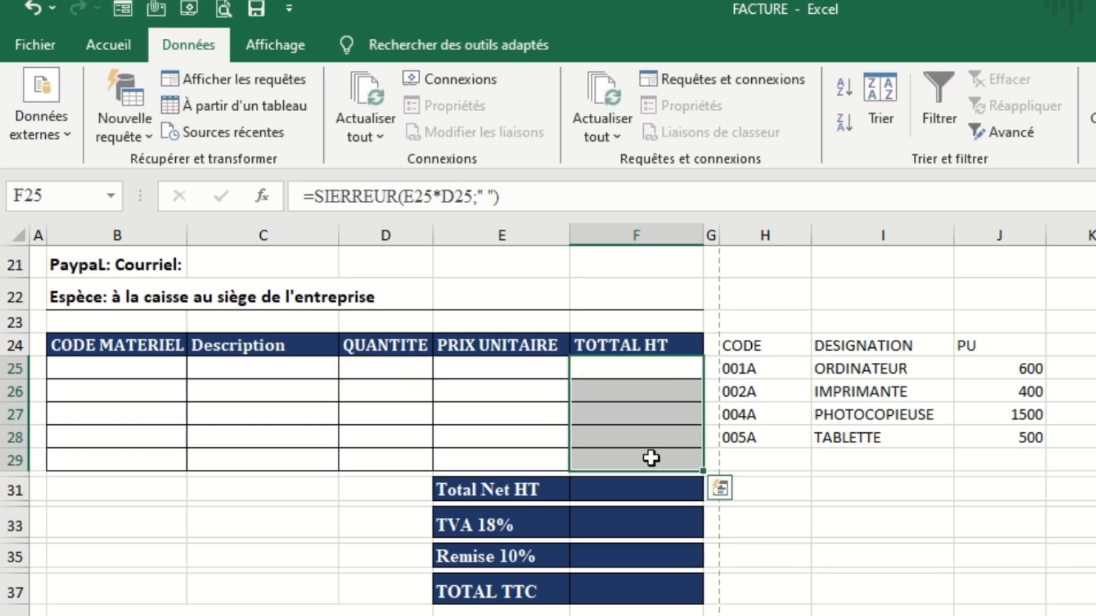
Total the range F25:F29 with a SOMME formula in the Total Net HT cell F31.
click(638, 491)
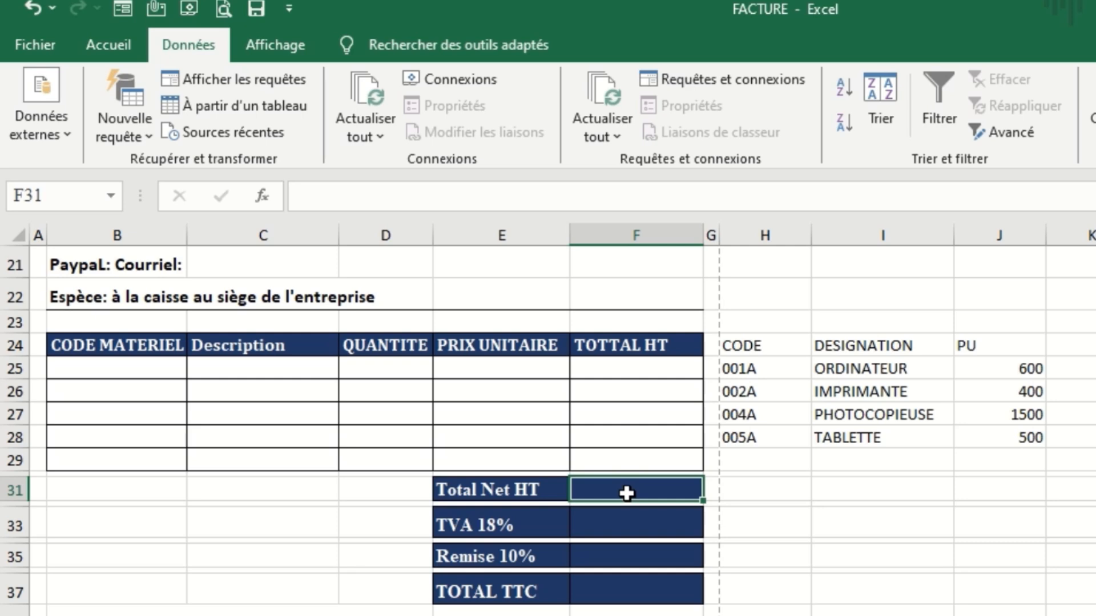
text(=s)
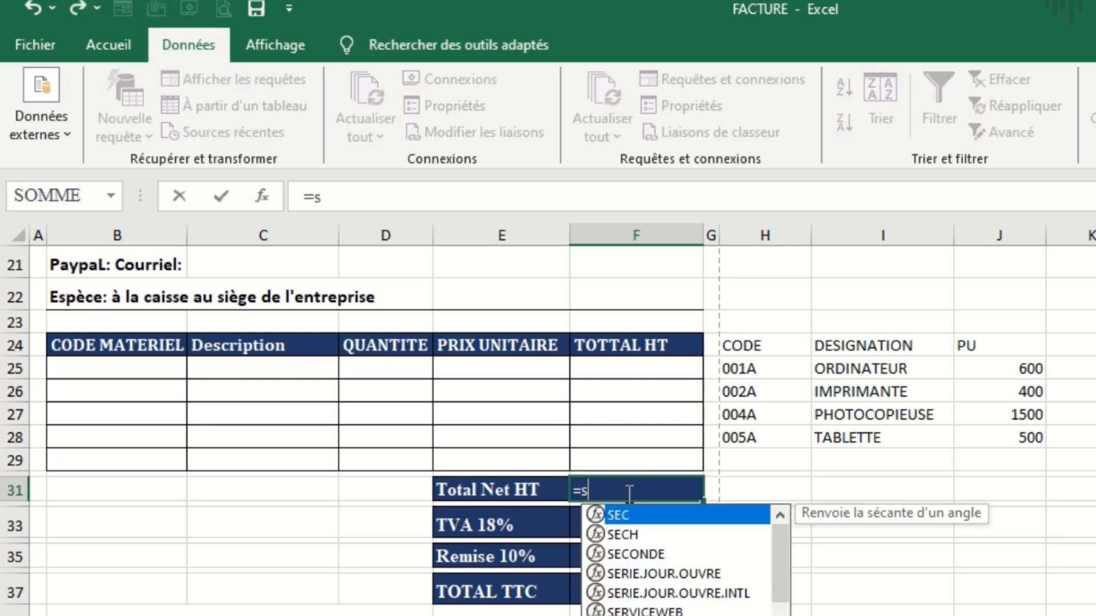
text(o)
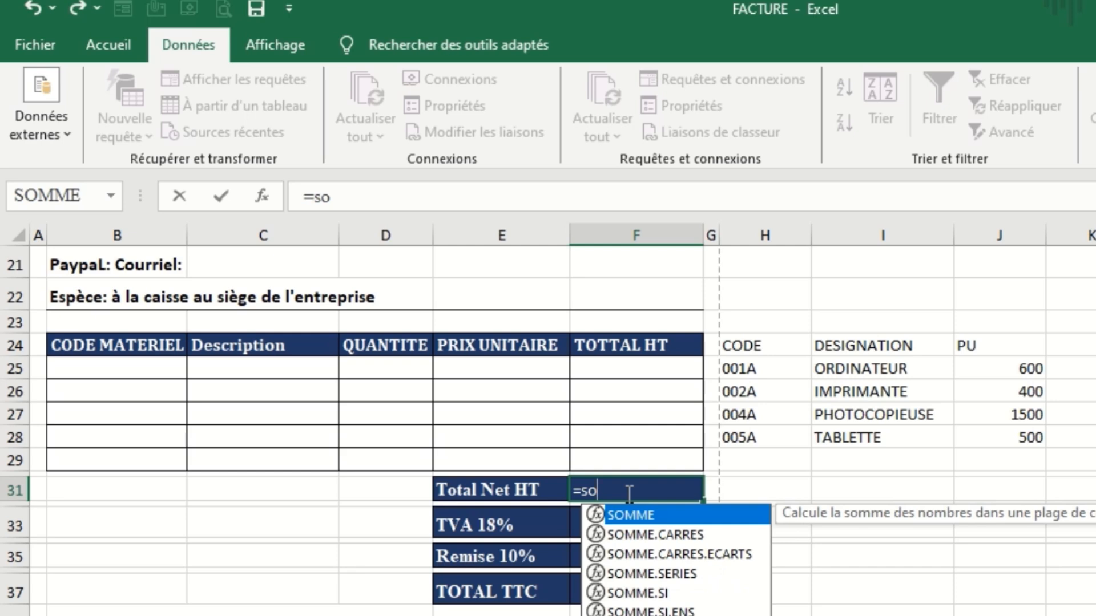
double_click(643, 515)
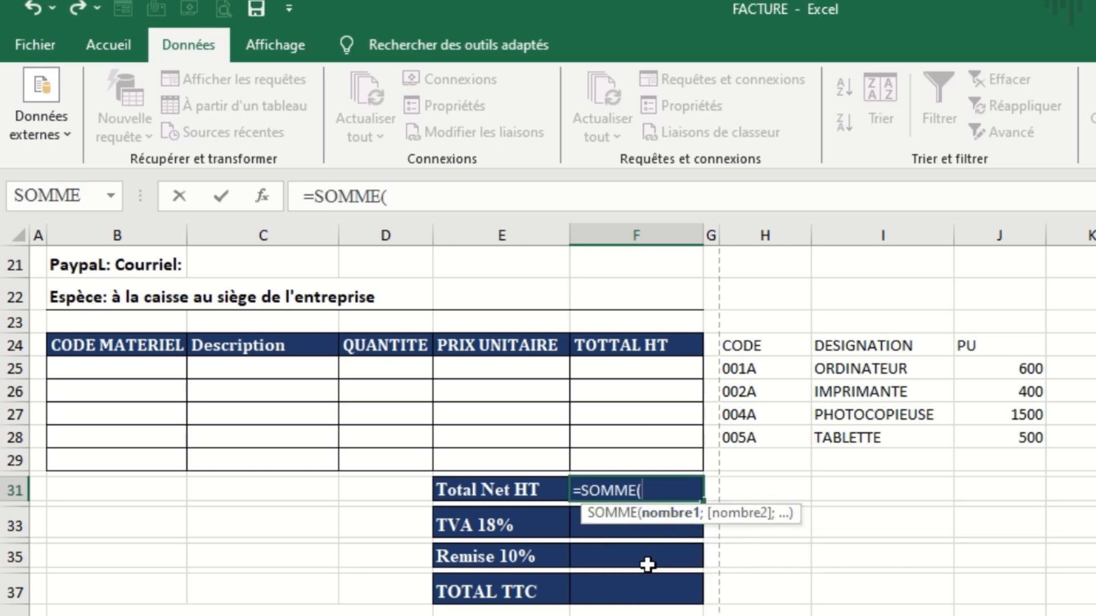
click(650, 372)
drag(650, 372, 656, 455)
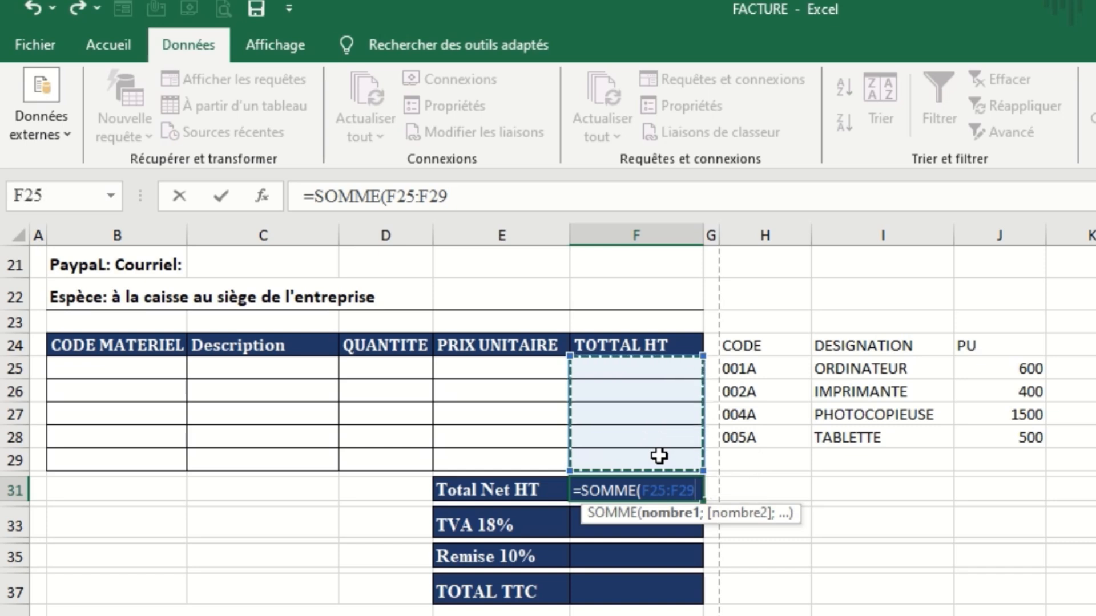
key(Return)
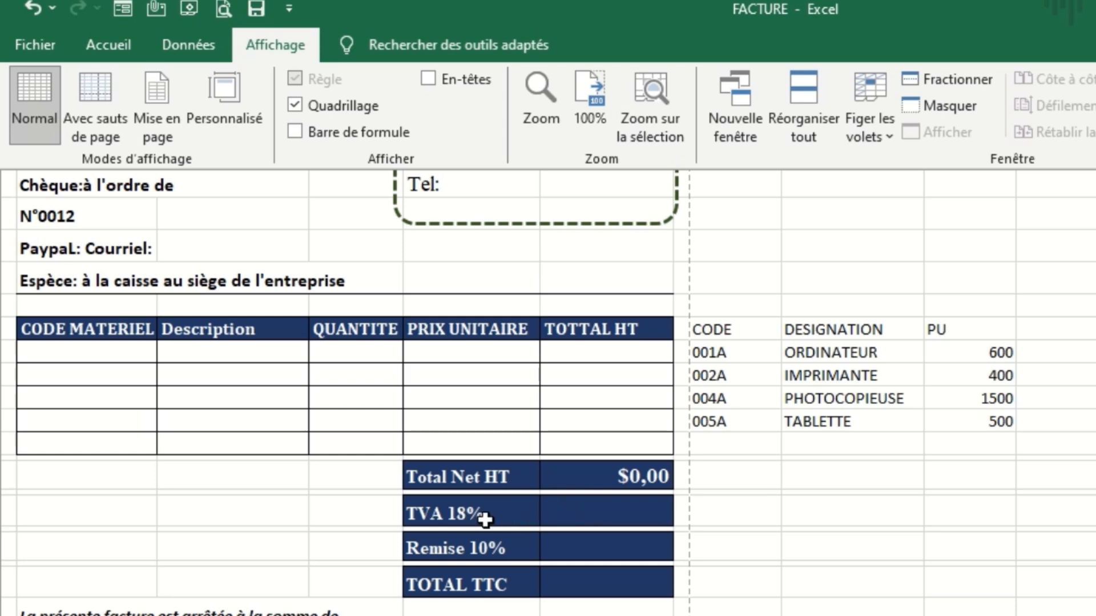
Calculate the 10% discount in the Remise 10% amount cell with the formula =(F31*10)/100.
click(603, 552)
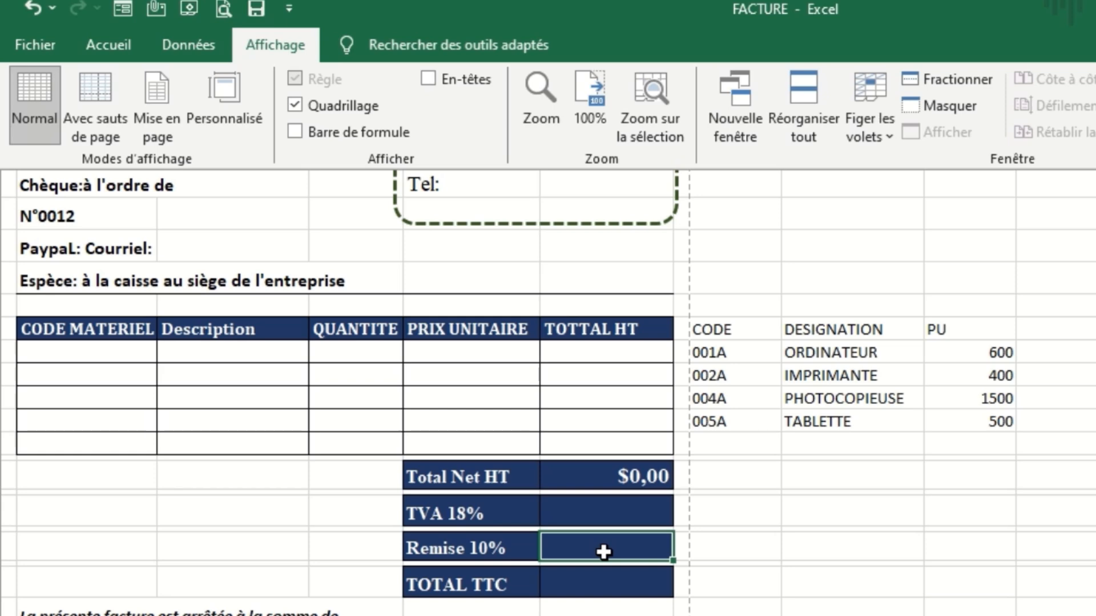
double_click(603, 552)
text(=()
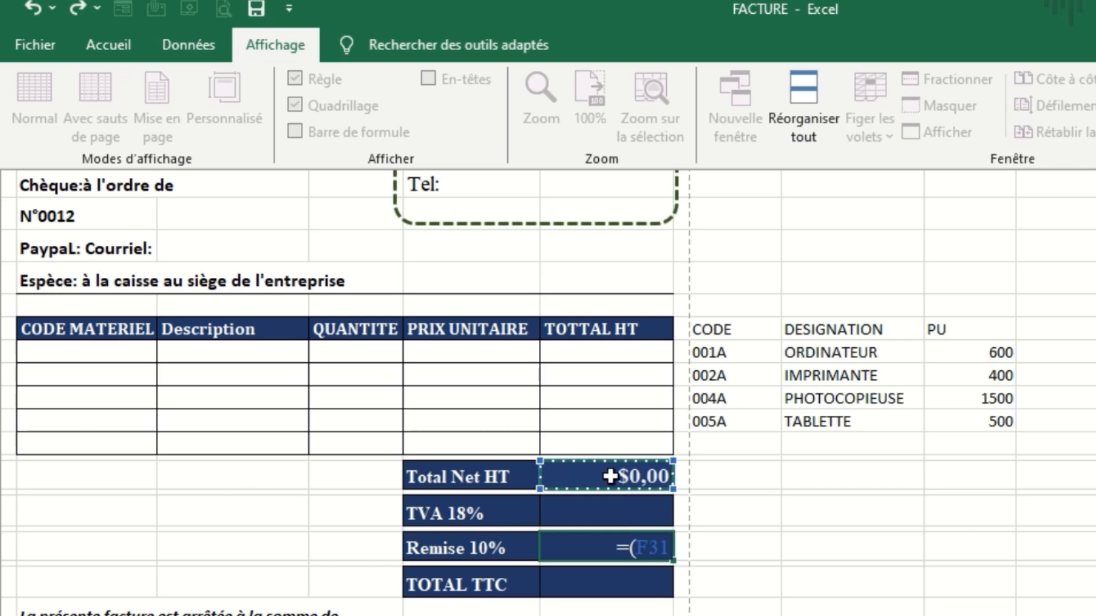
text(*)
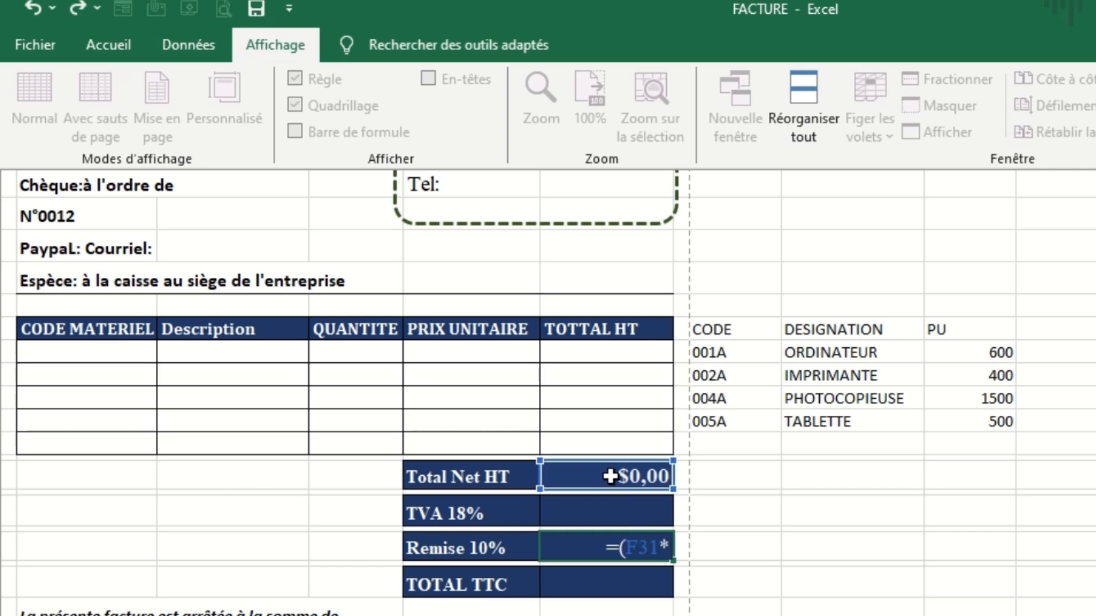
text(10)/)
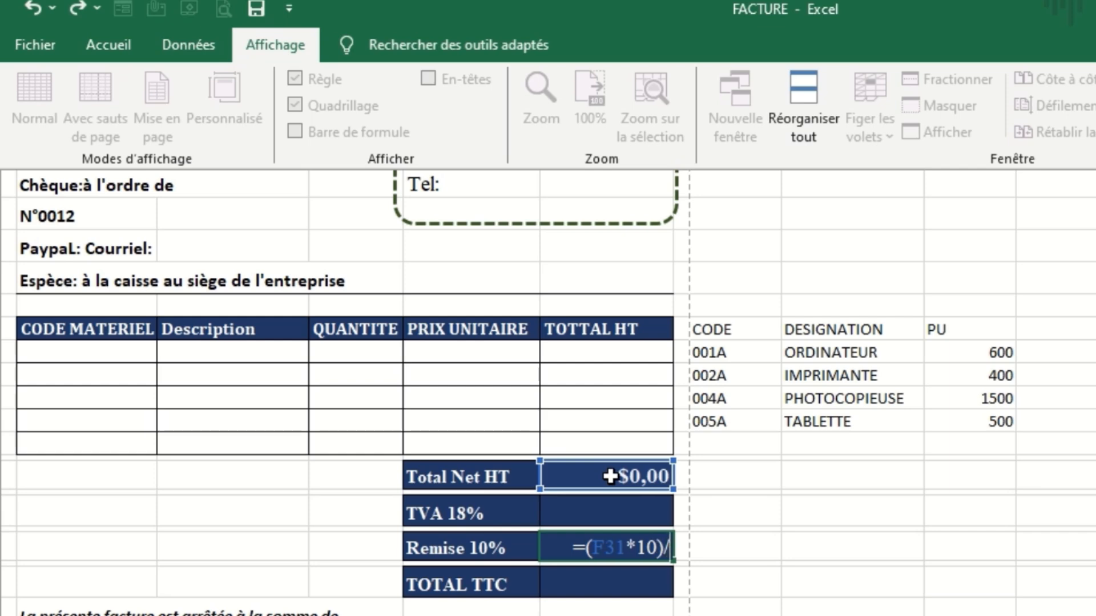
text(100)
key(Return)
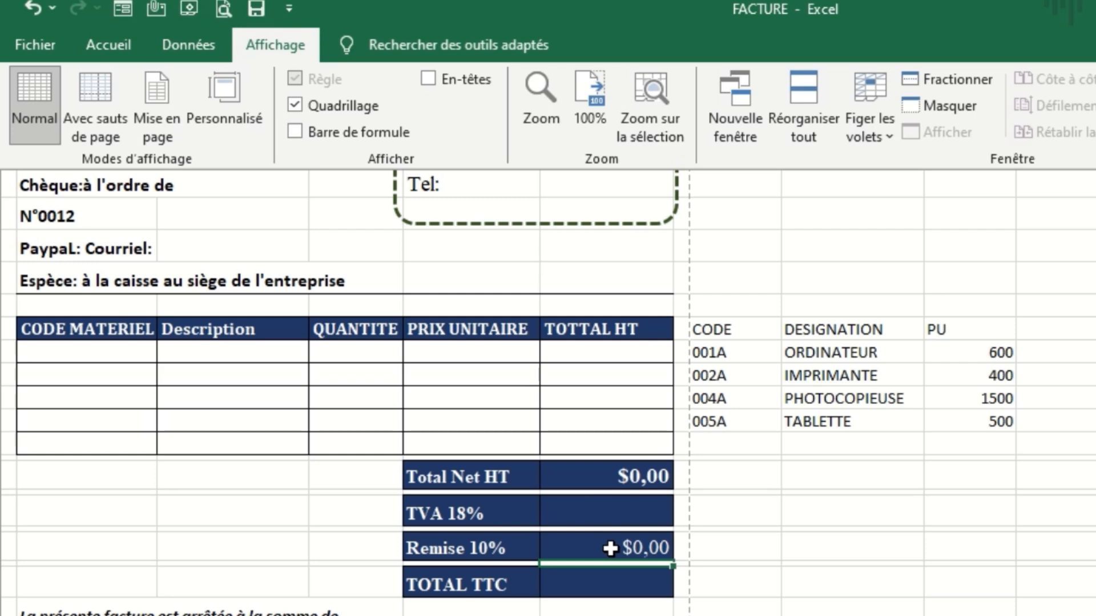
Start a formula in the TVA 18% amount cell F33 with the net total minus the discount, =(F31-F35).
click(626, 510)
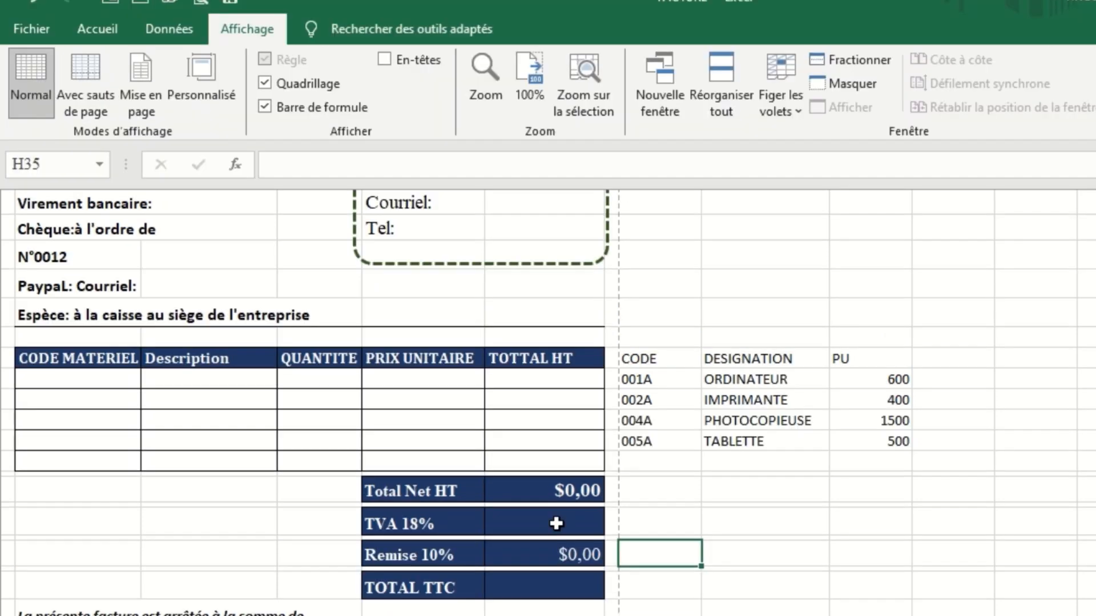
text(=)
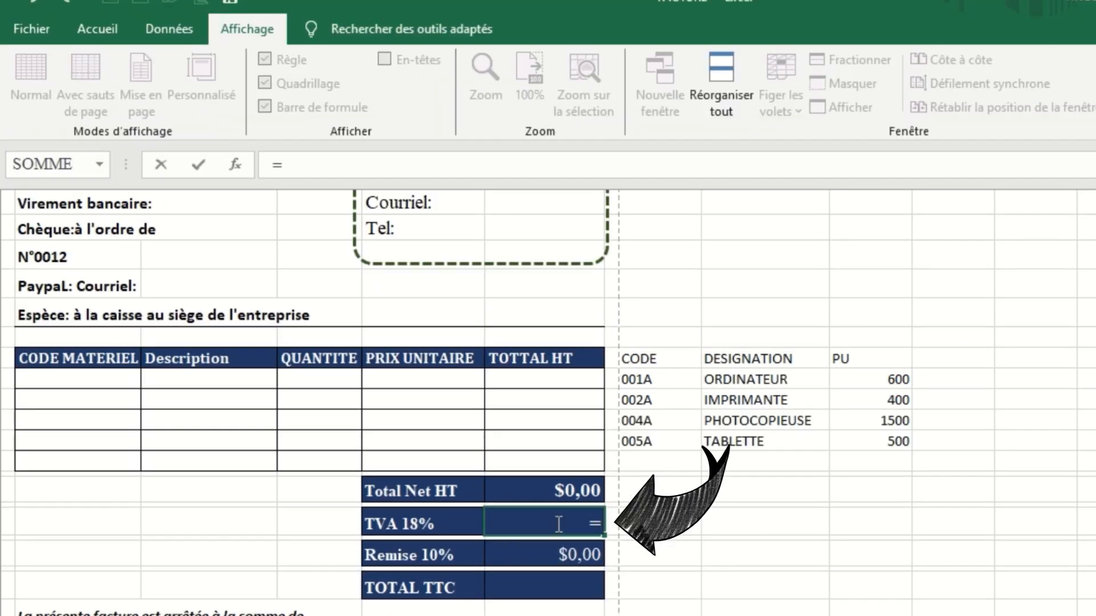
text(()
click(557, 488)
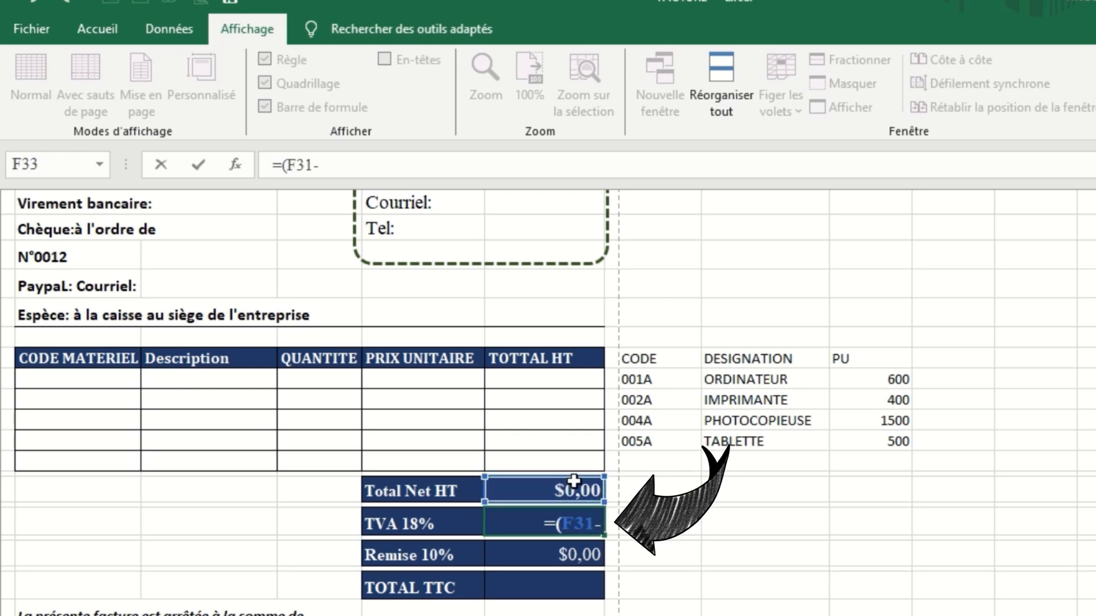
click(567, 554)
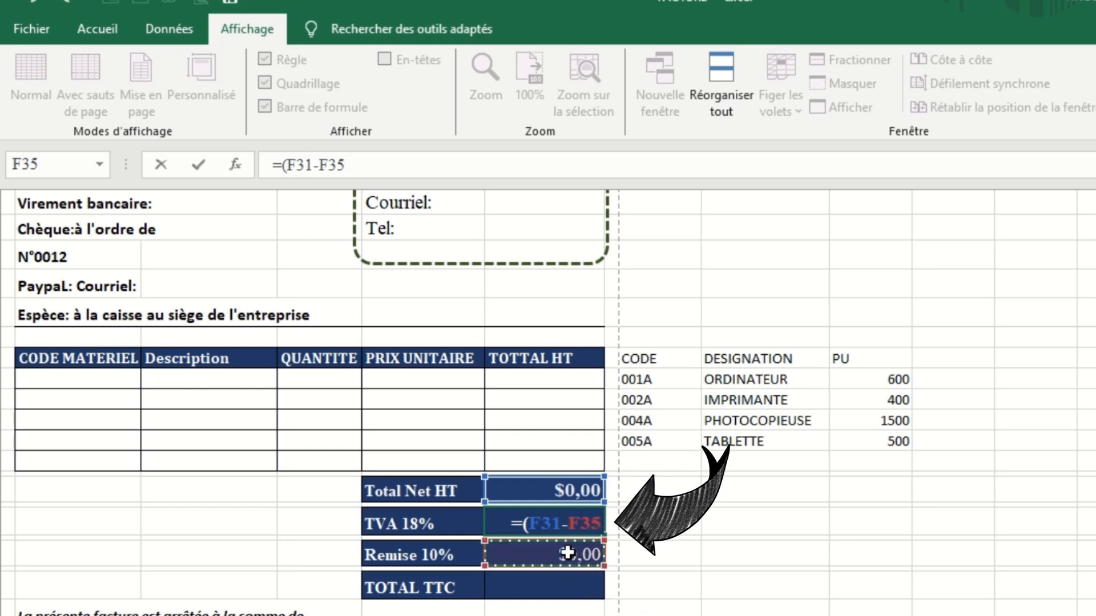
text())
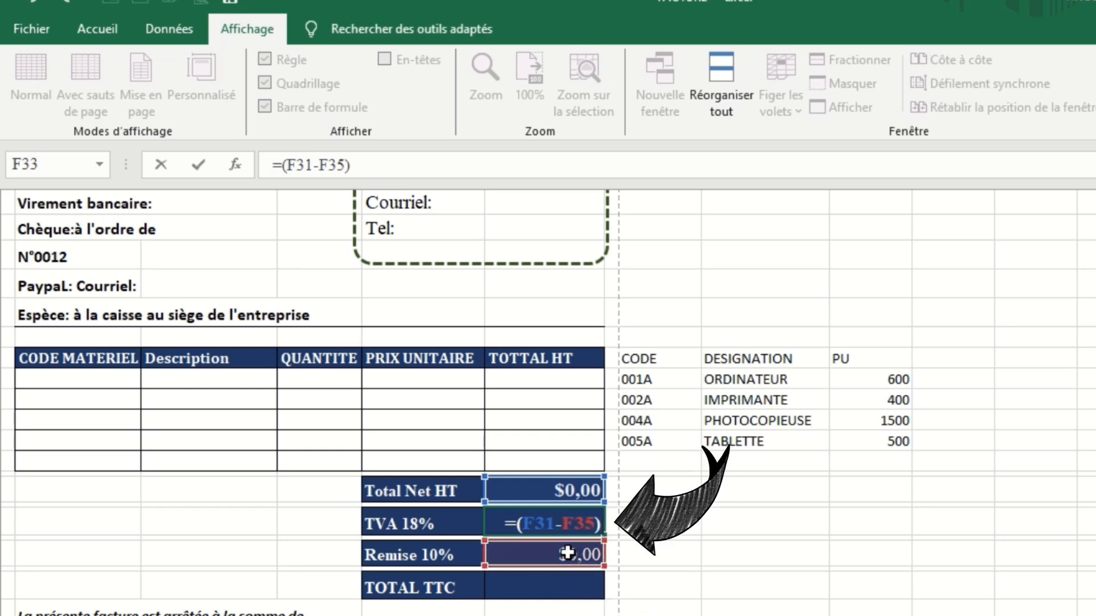
text(*)
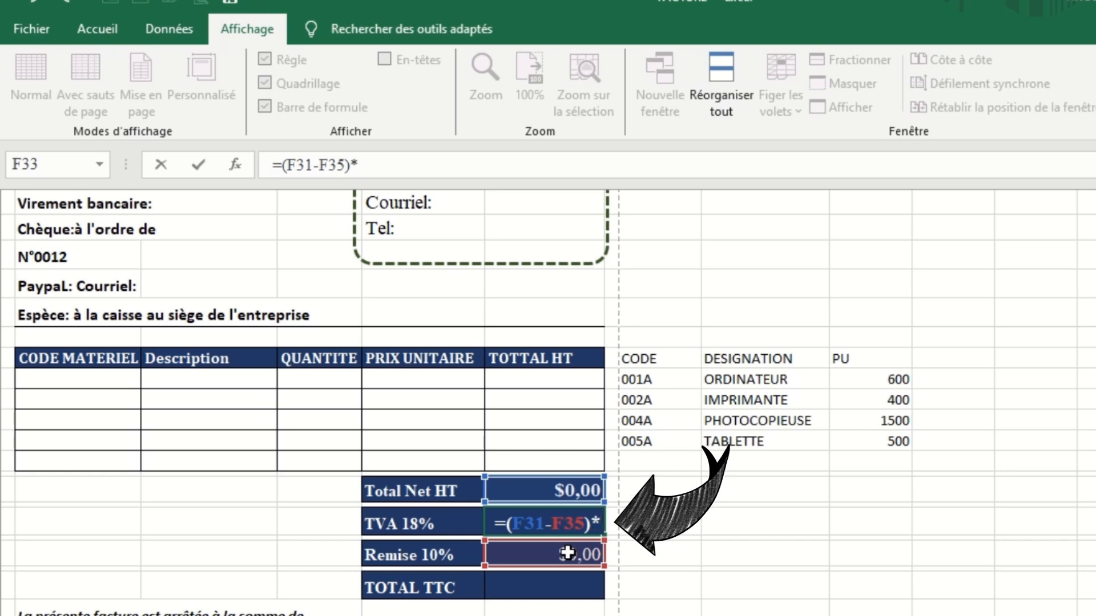
text(()
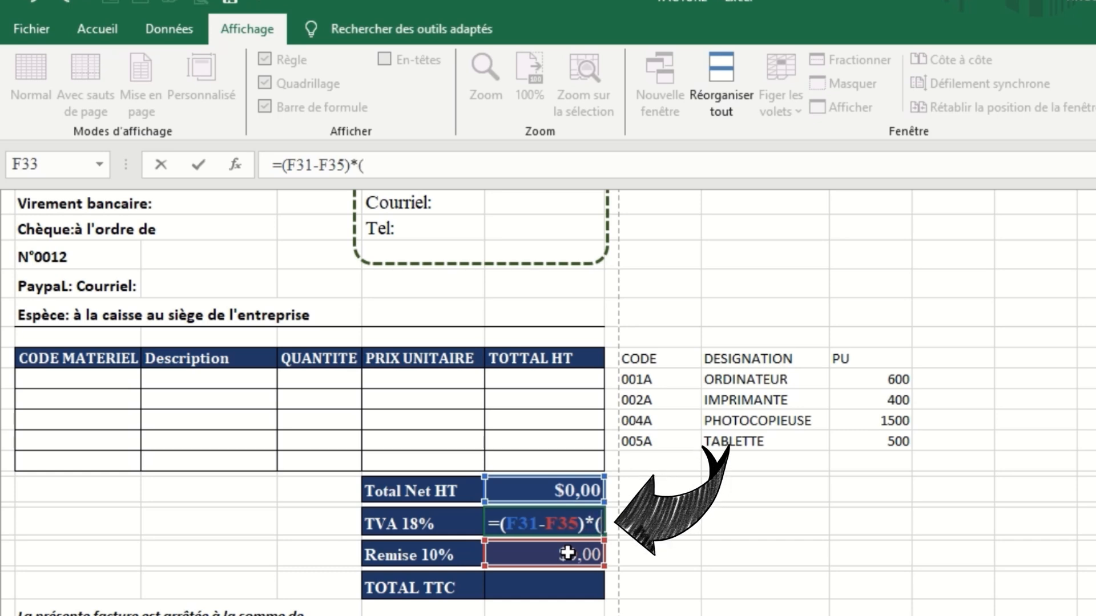
text(()
text(1)
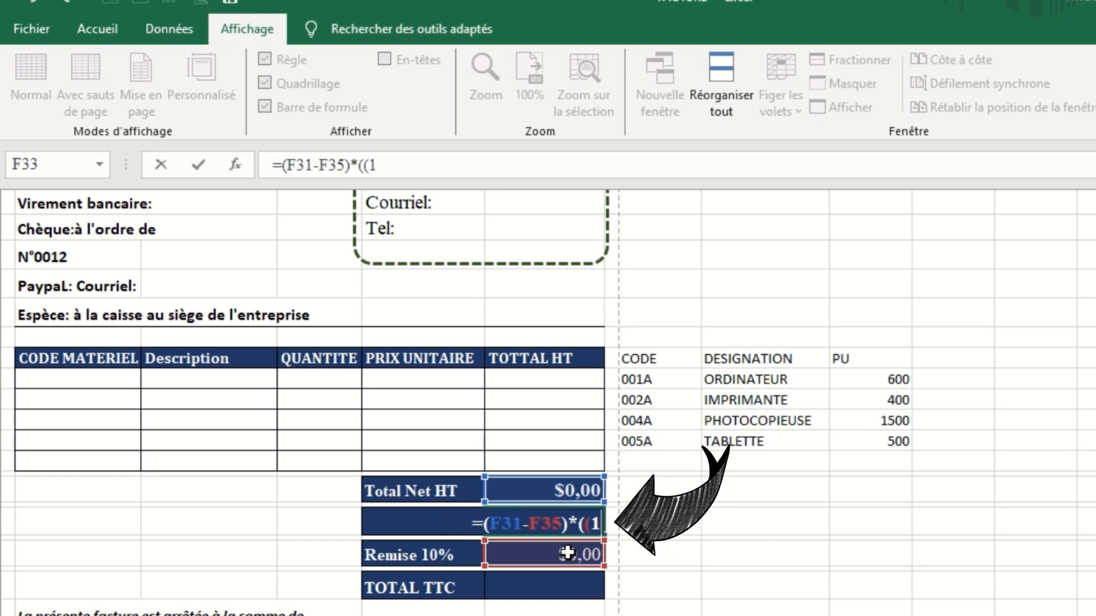
text(8))
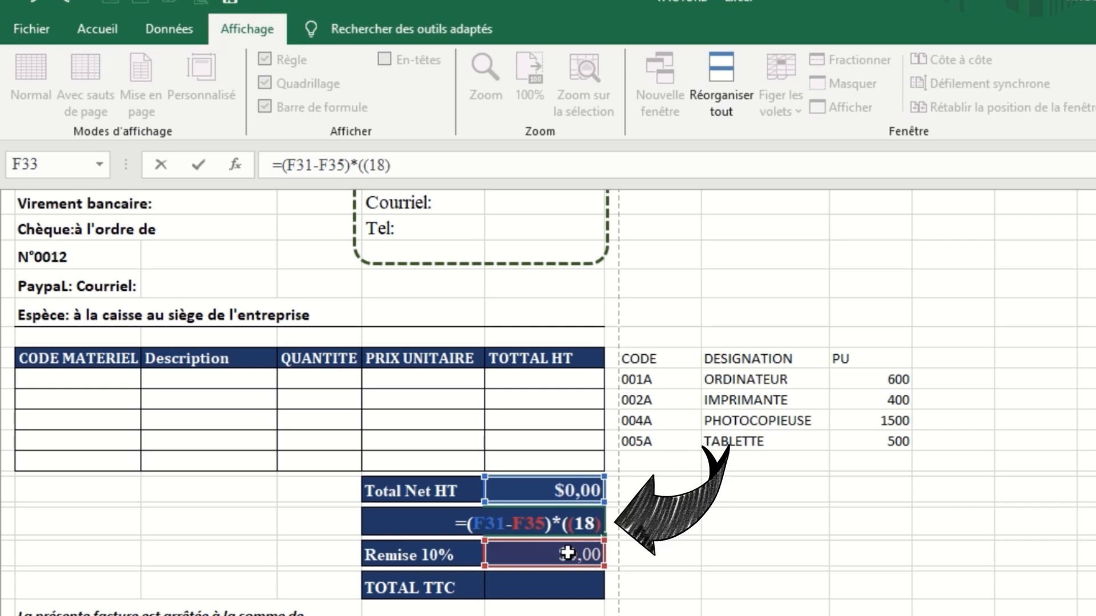
text(/100)
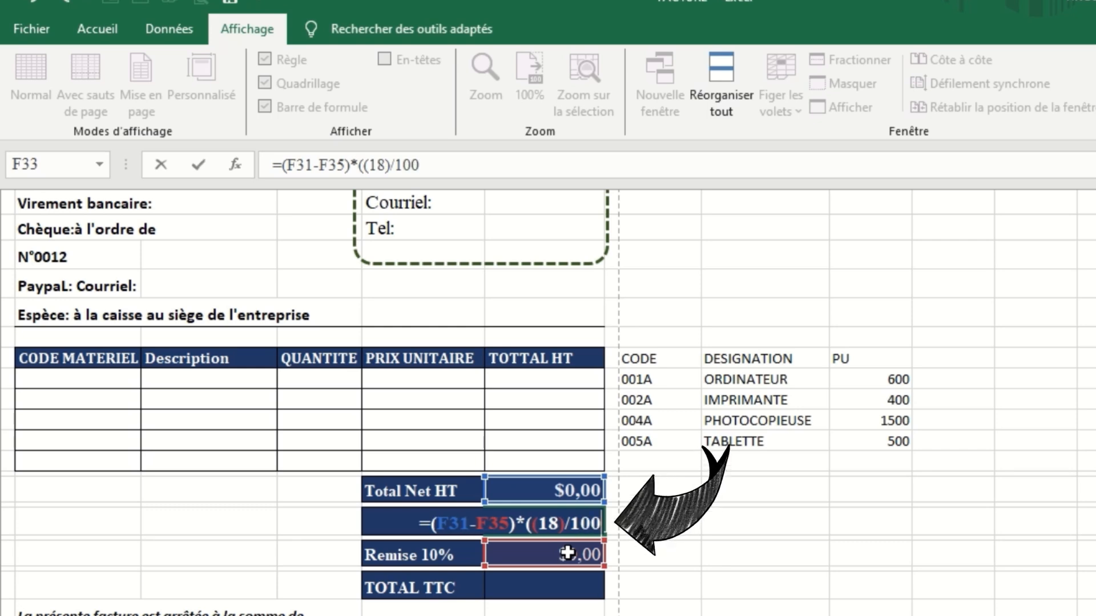
text())
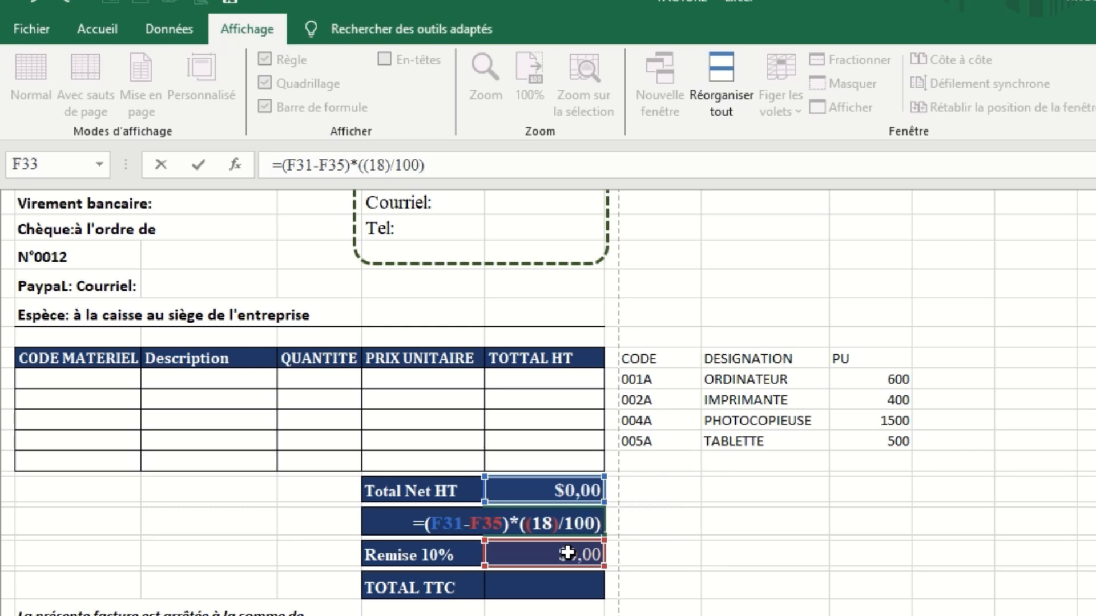
Complete the TVA formula with the 18% rate as =(F31-F35)*((18)/100) and enter it.
key(Return)
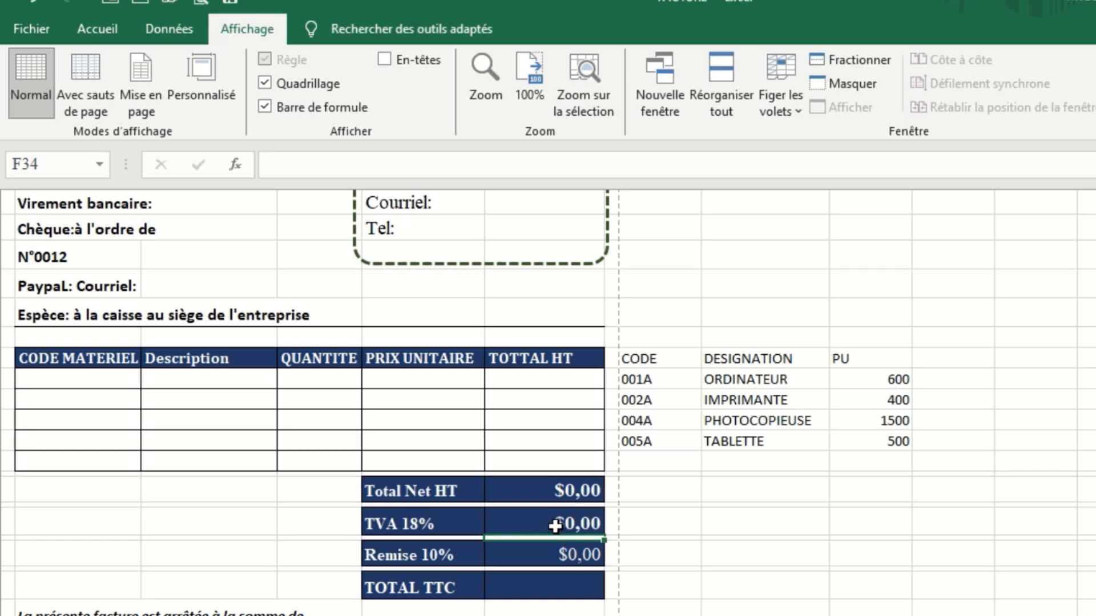
Calculate the TOTAL TTC amount in cell F37 with the formula =(F31-F35)+F33.
click(546, 587)
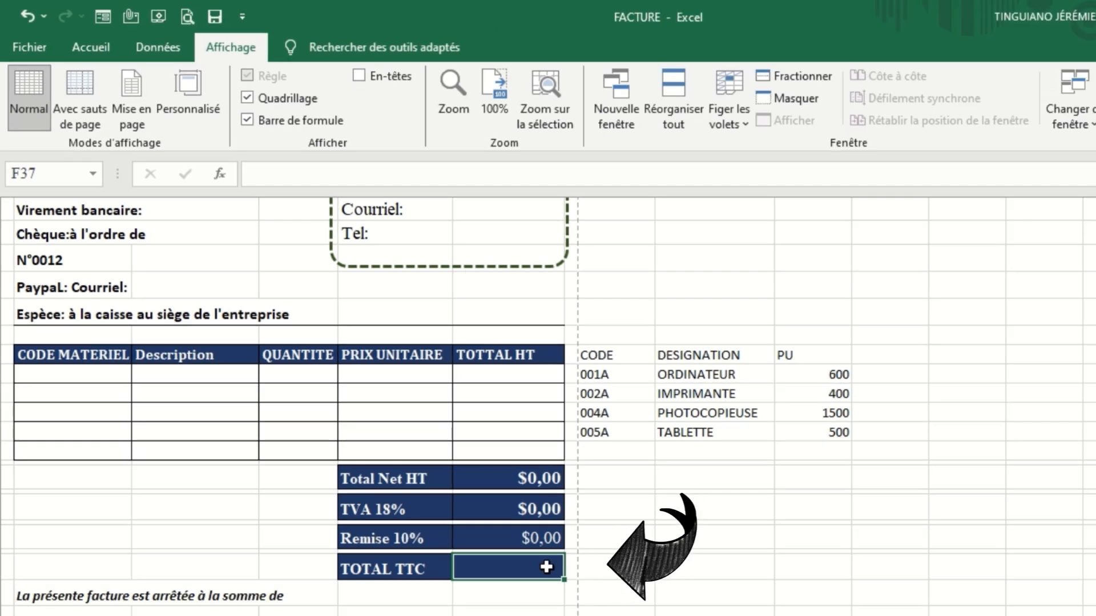
text(=()
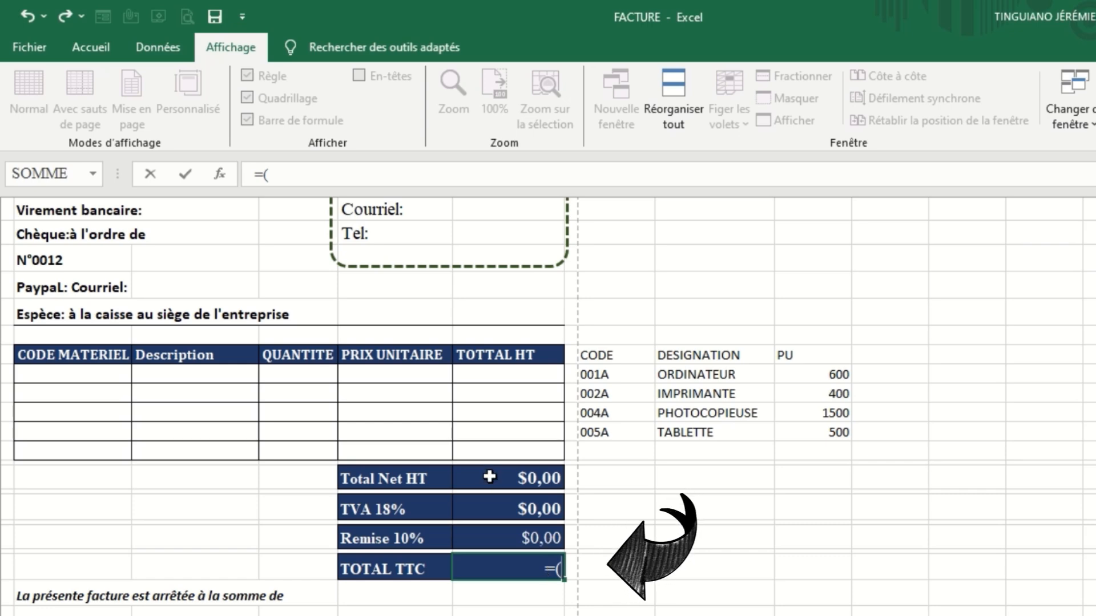
click(513, 480)
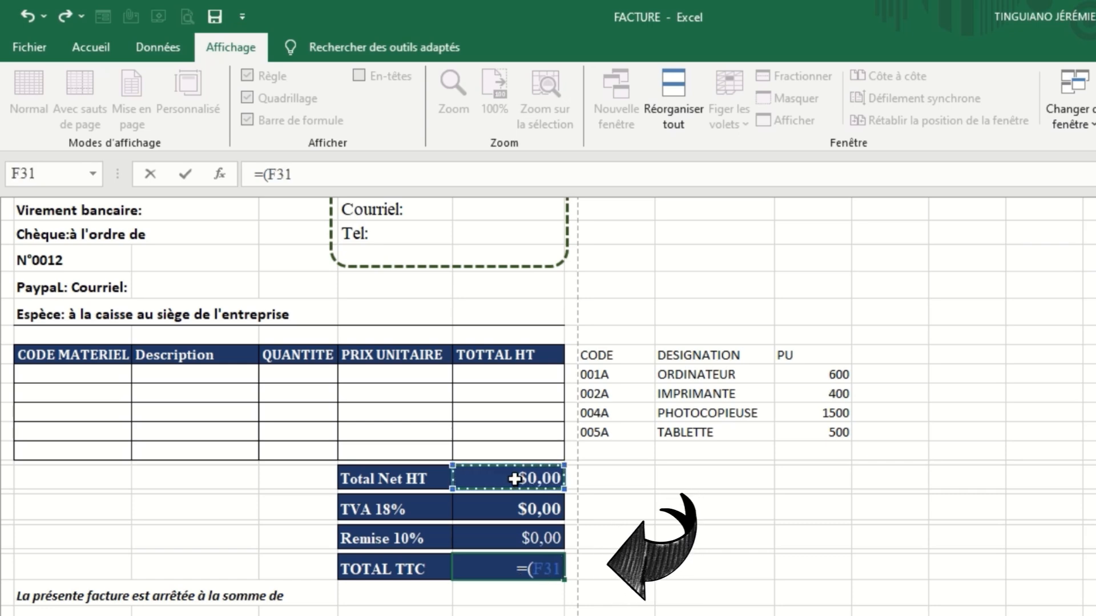
text(-)
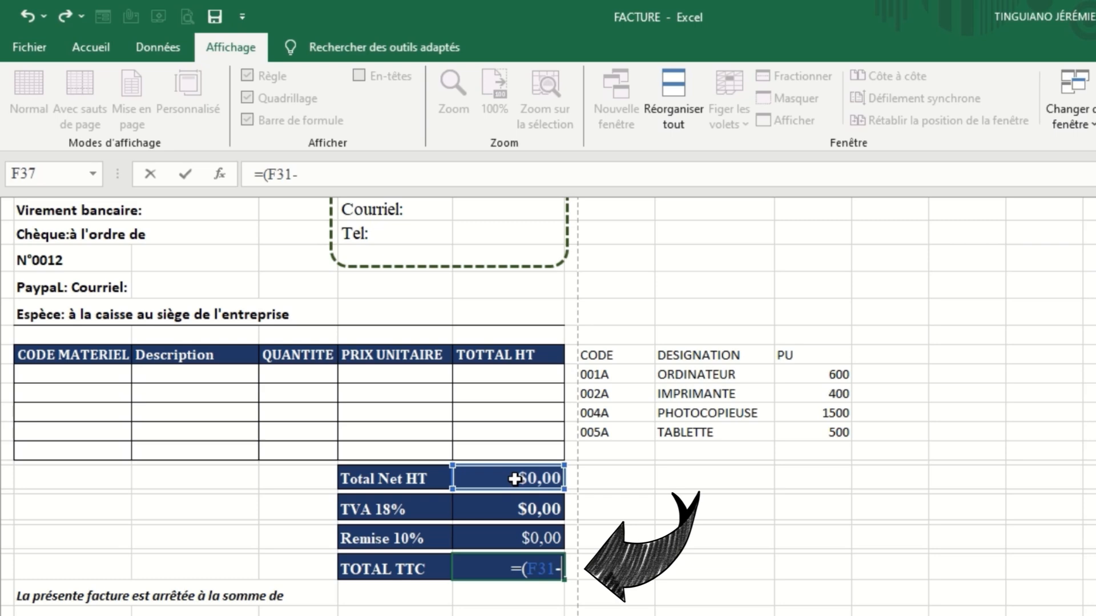
click(532, 540)
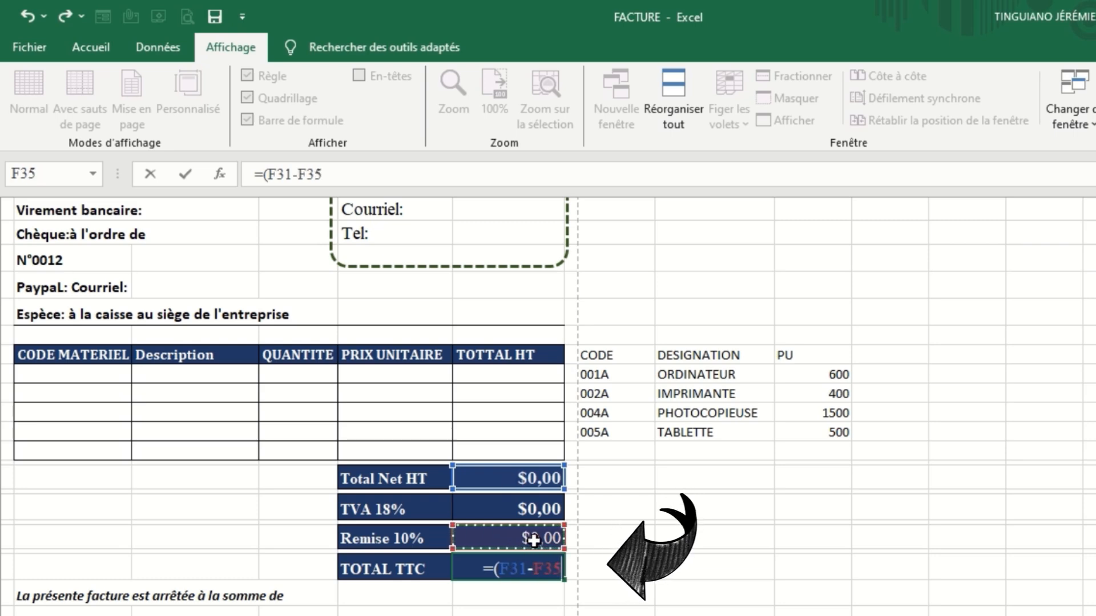
text()+)
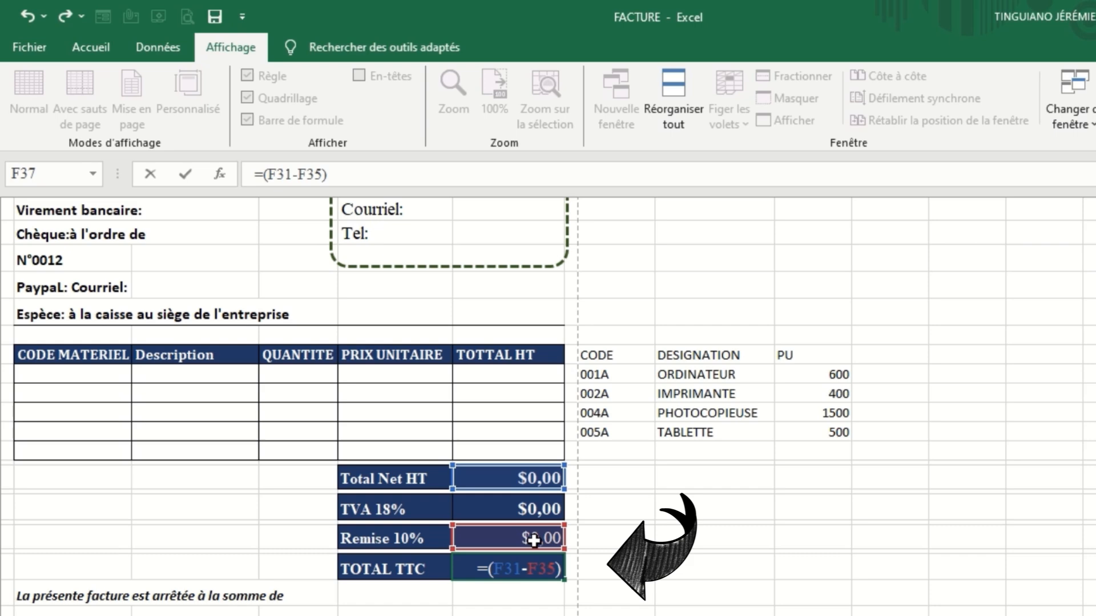
click(533, 507)
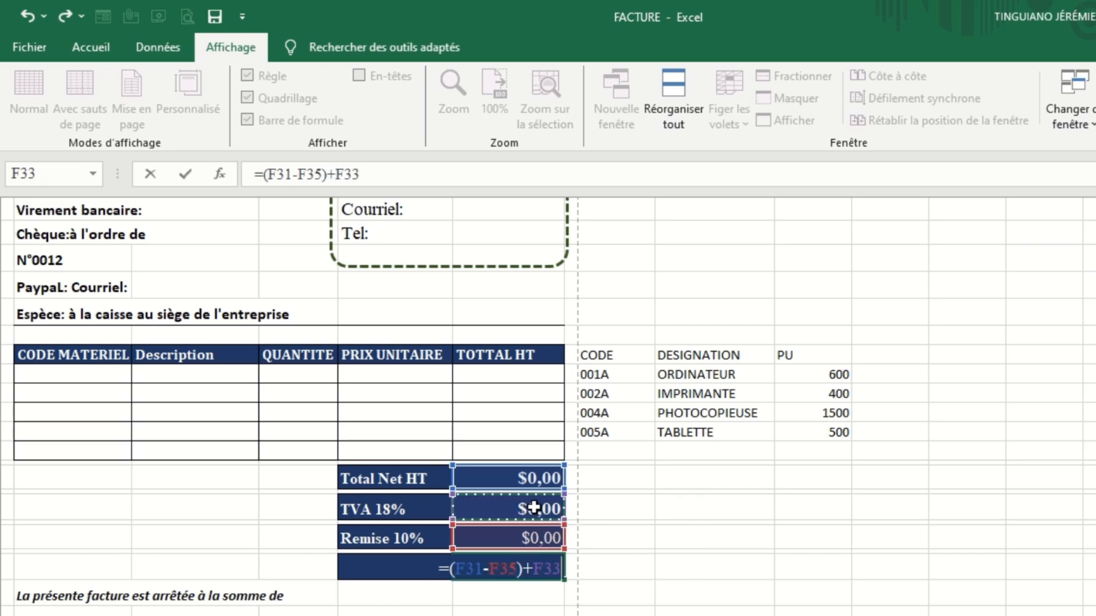
key(Return)
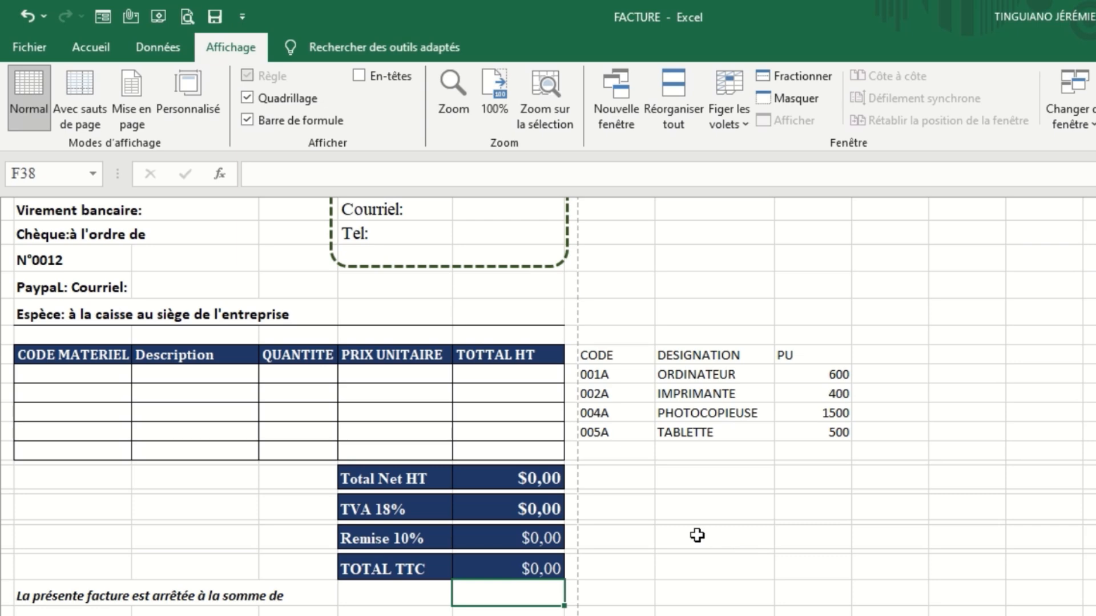
Hide the CODE, DESIGNATION and PU lookup table with a white font colour and turn off the sheet's gridlines.
drag(600, 354, 892, 458)
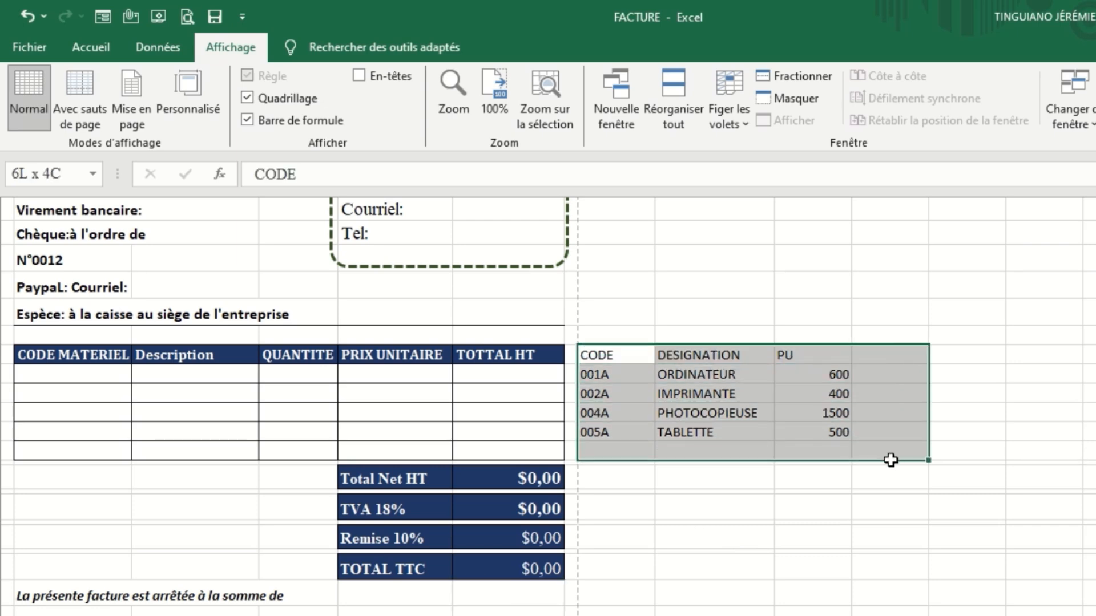
drag(892, 460, 892, 460)
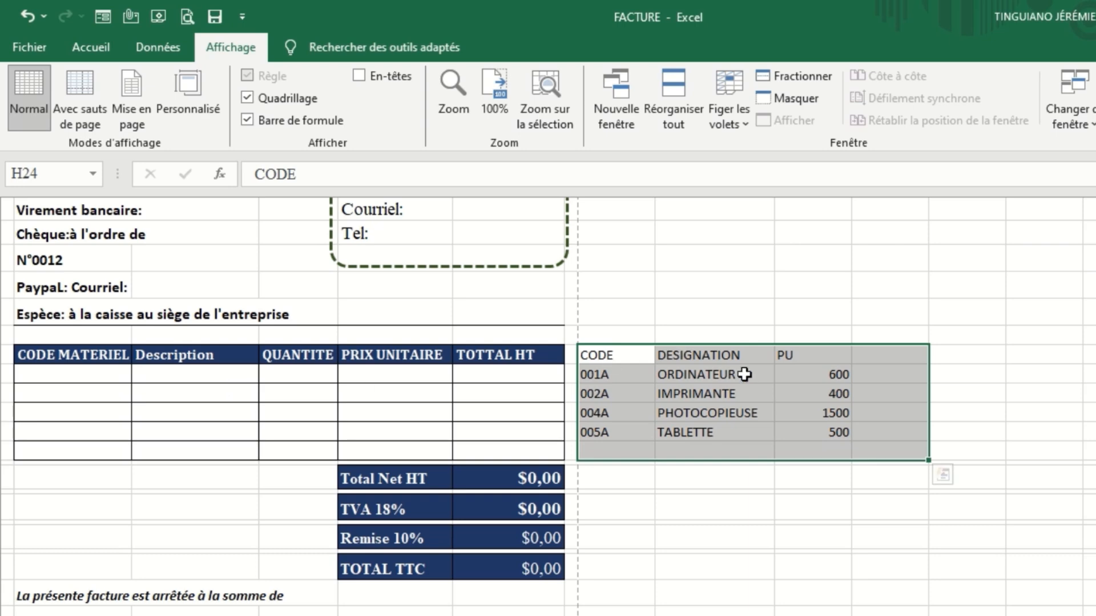
click(92, 52)
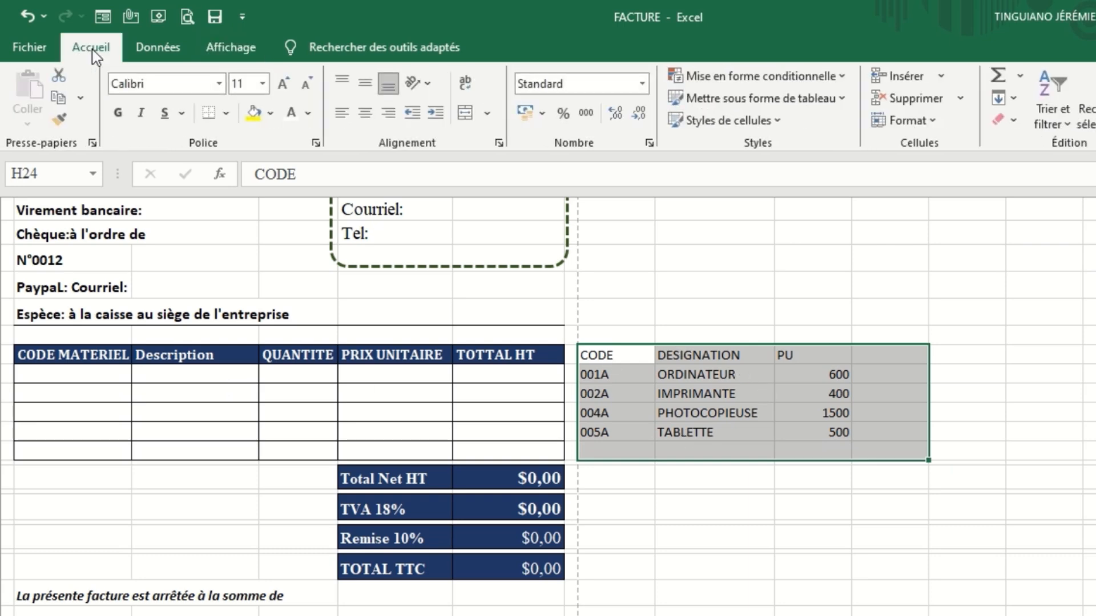
click(295, 116)
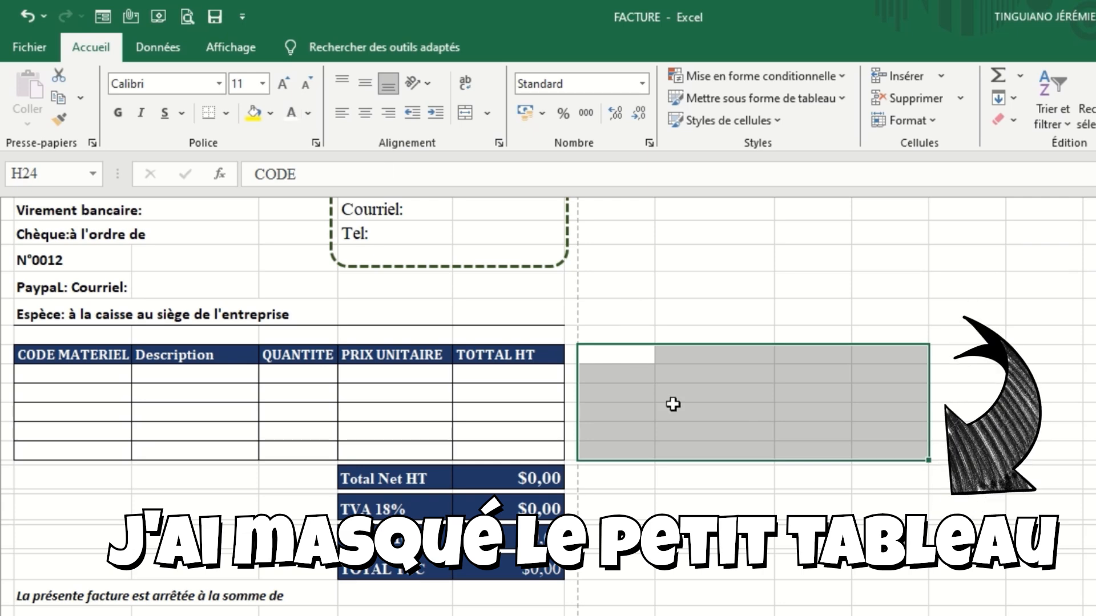
click(241, 45)
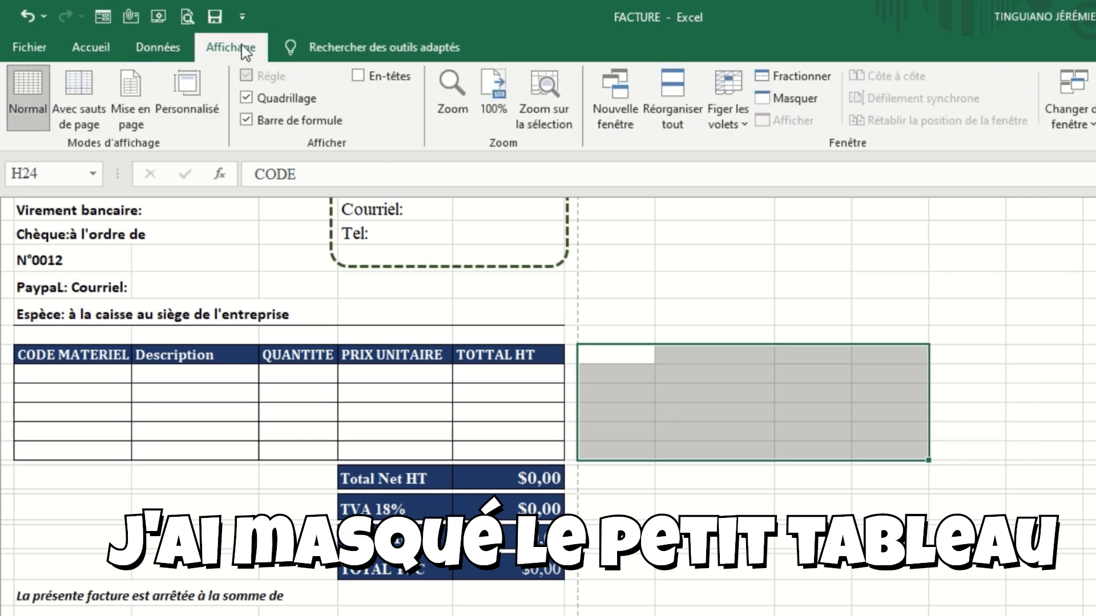
click(247, 120)
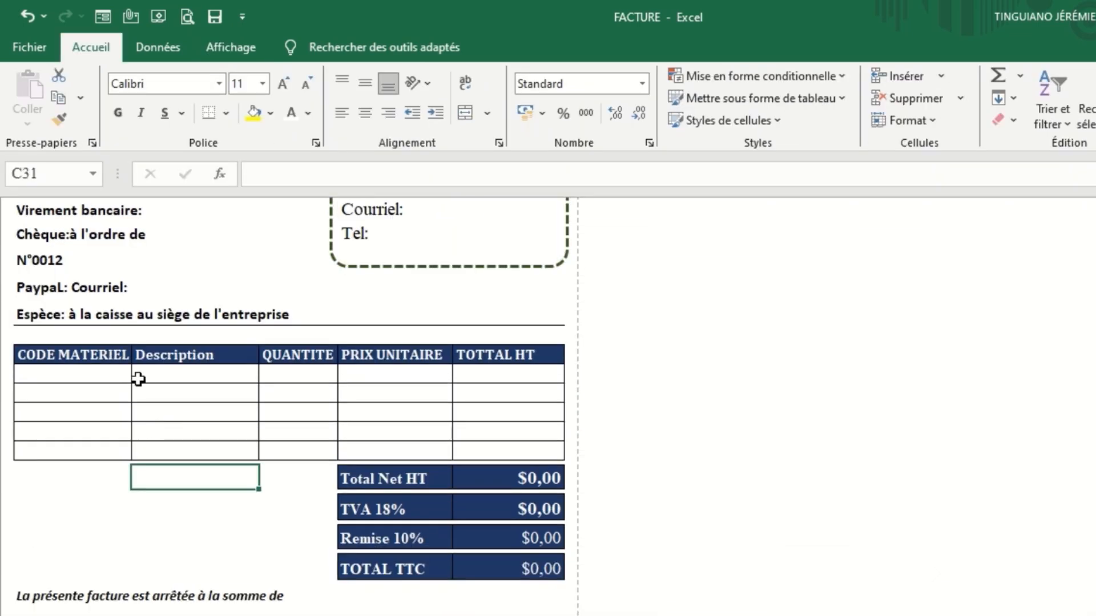
Fill the first invoice line with material code 002A from the cell's list and a quantity of 10.
click(104, 377)
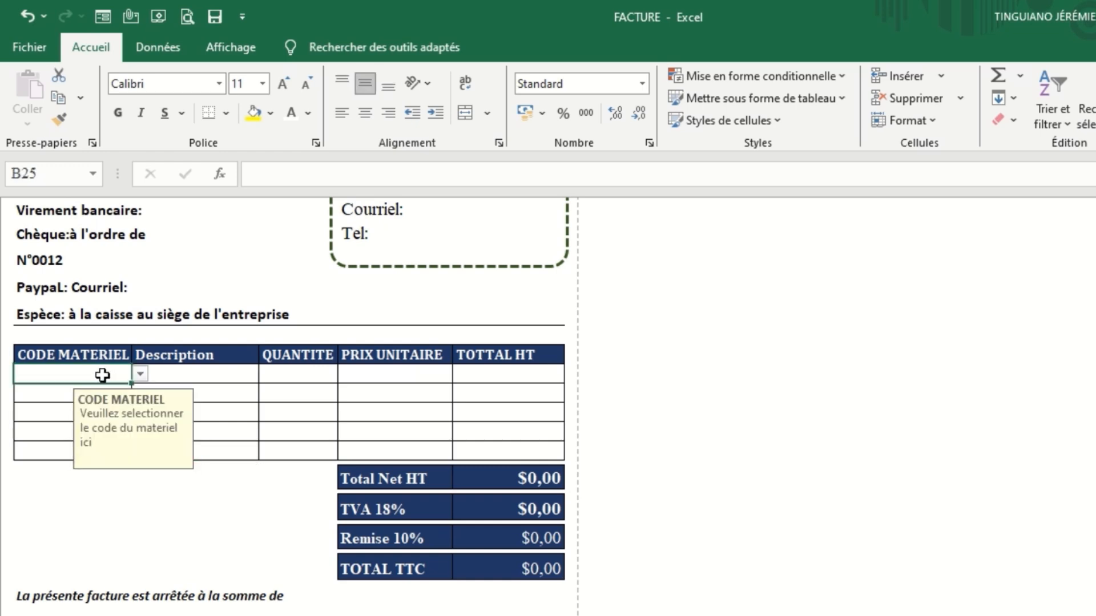
click(141, 375)
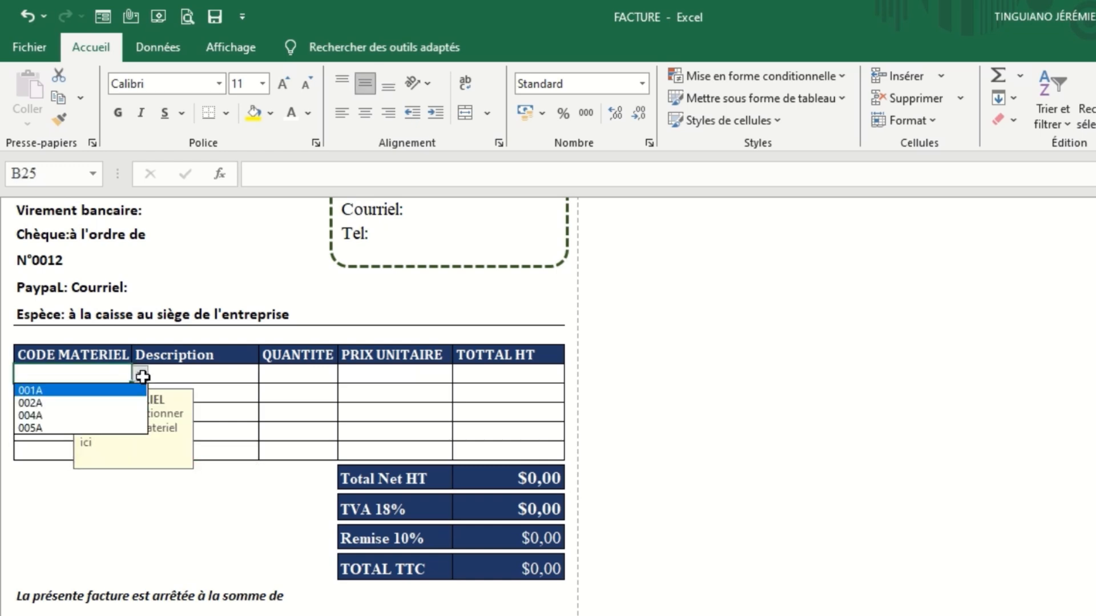
click(96, 407)
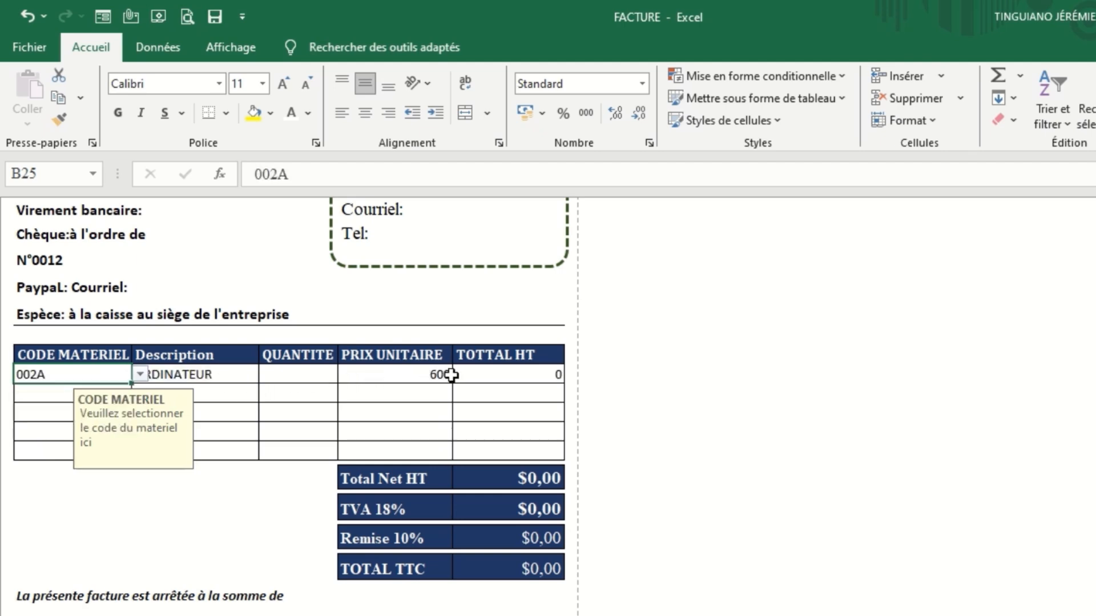
click(316, 374)
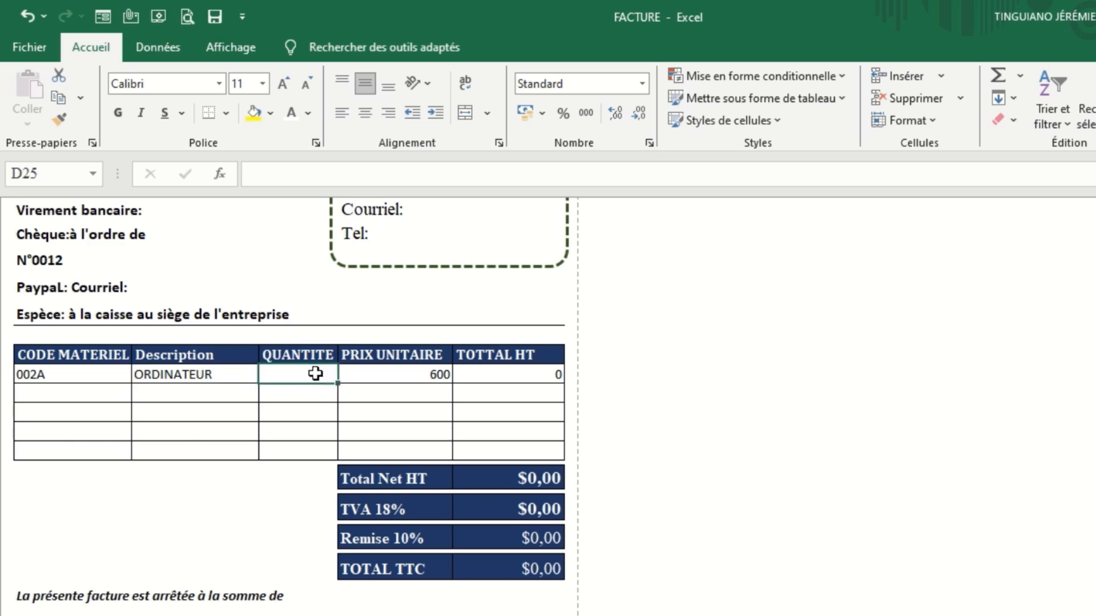
text(10)
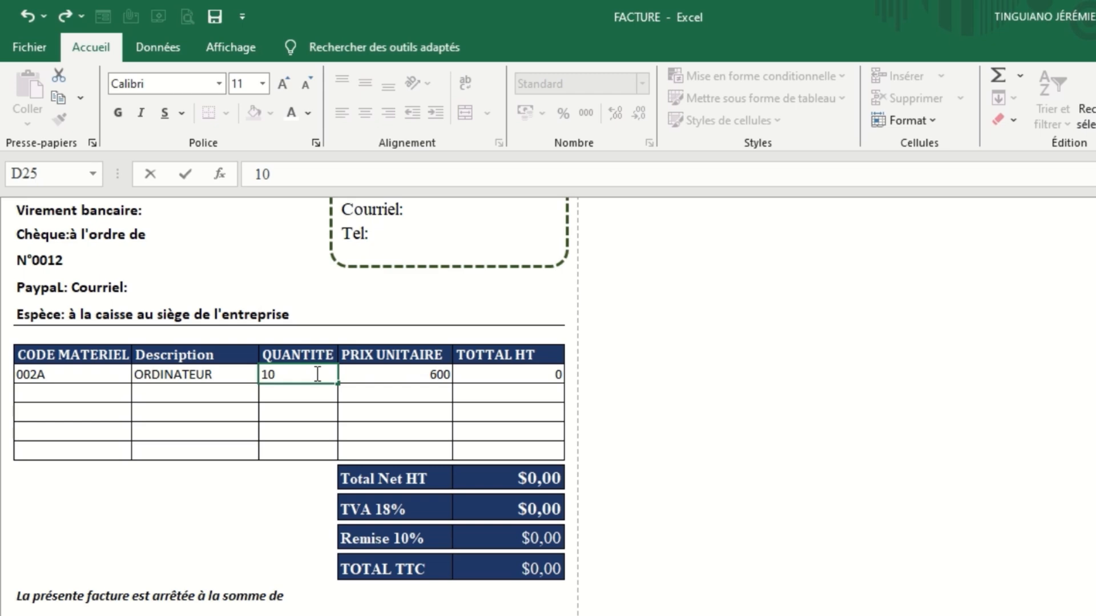
key(Return)
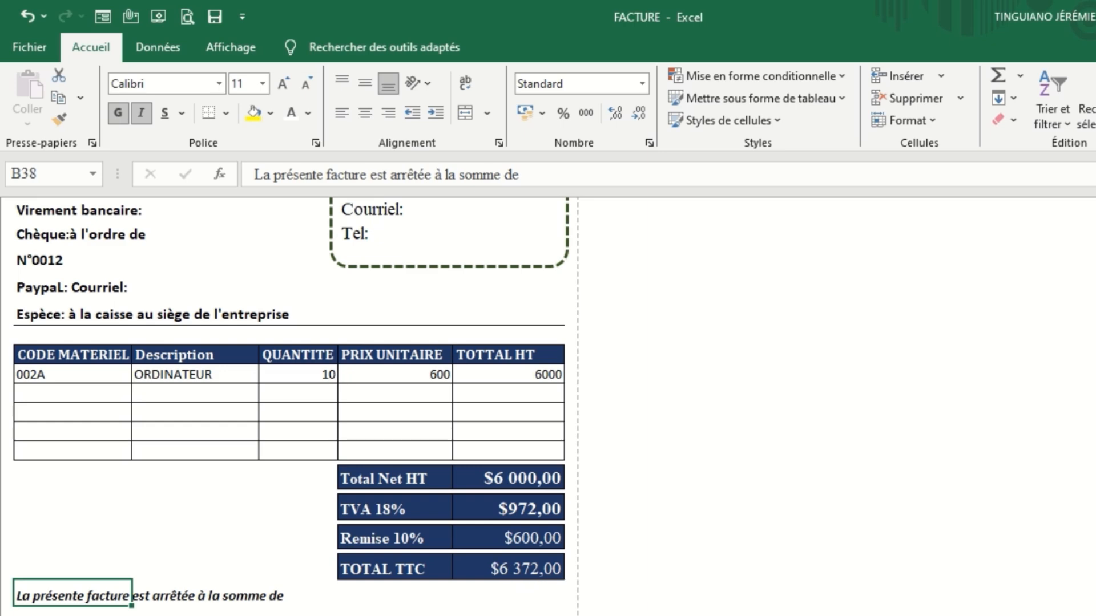
Complete the sentence "La présente facture est arrêtée à la somme de" in cell B38 with "6372 dollare".
click(539, 176)
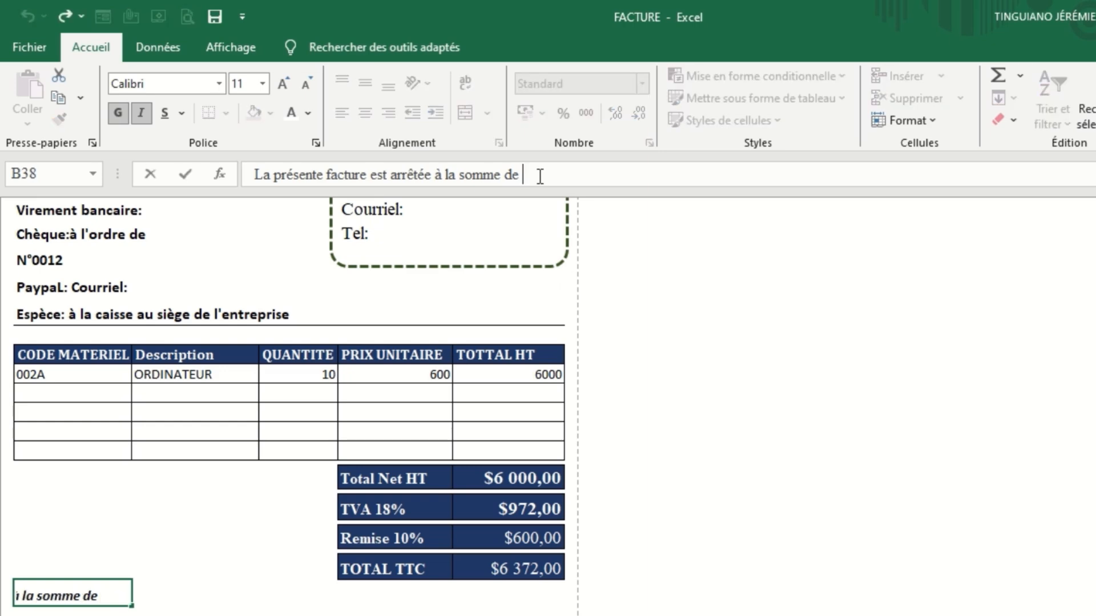
text(6372)
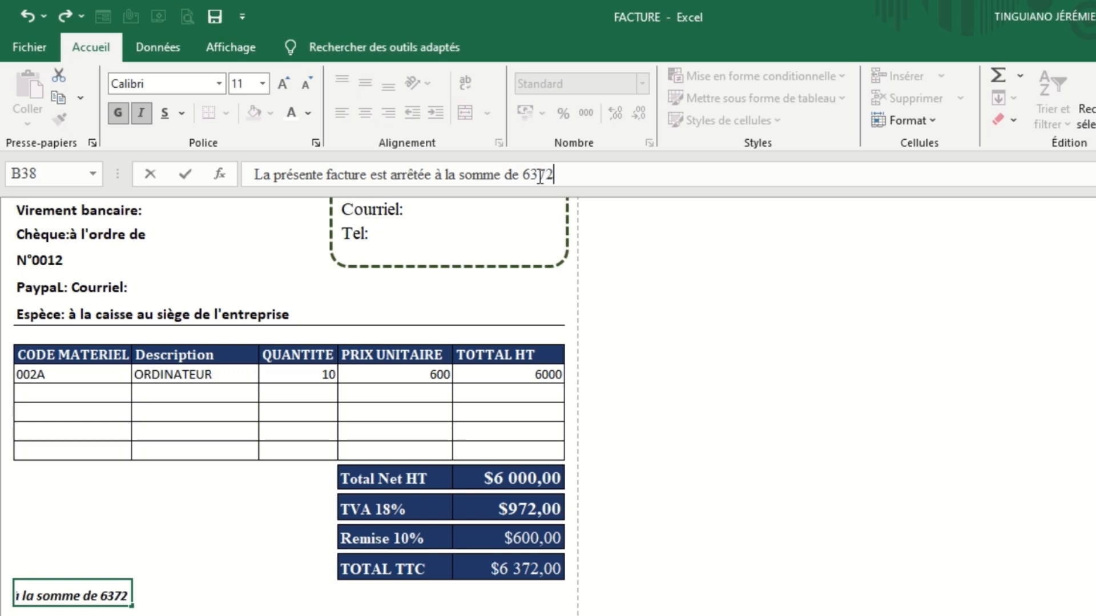
text( do)
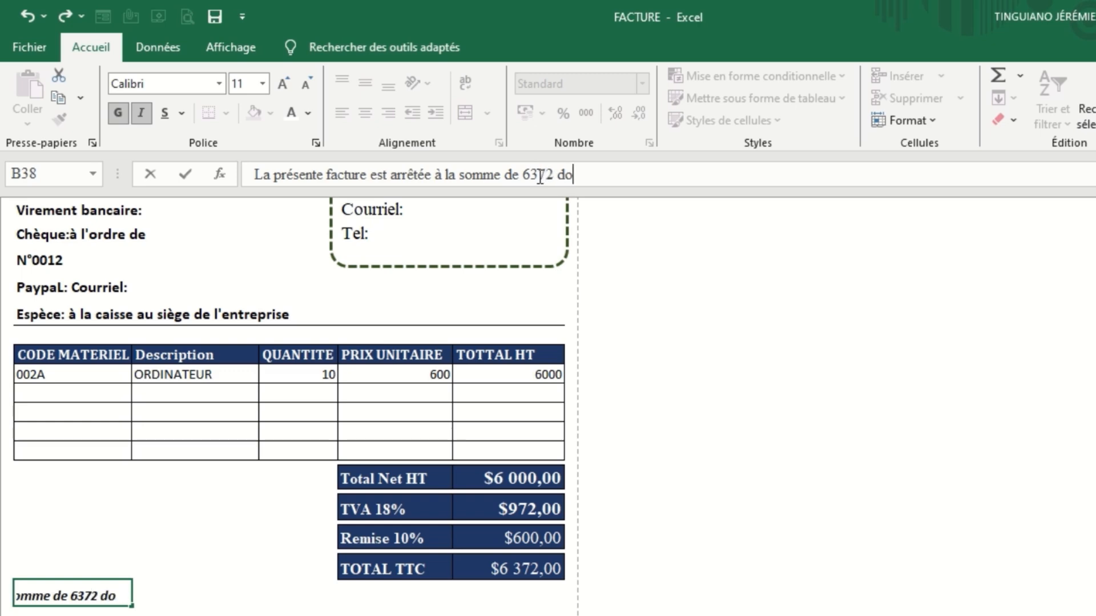
text(llare)
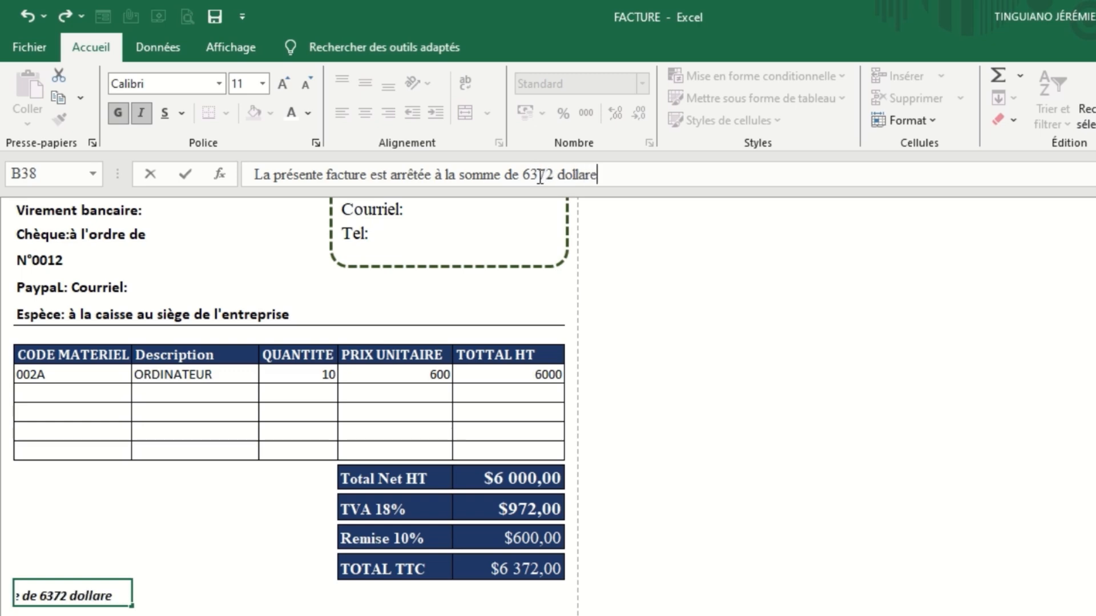
key(Return)
Add the date 12/04/2025 after "Conakry,le" in cell E40 above the representative's signature line.
click(428, 438)
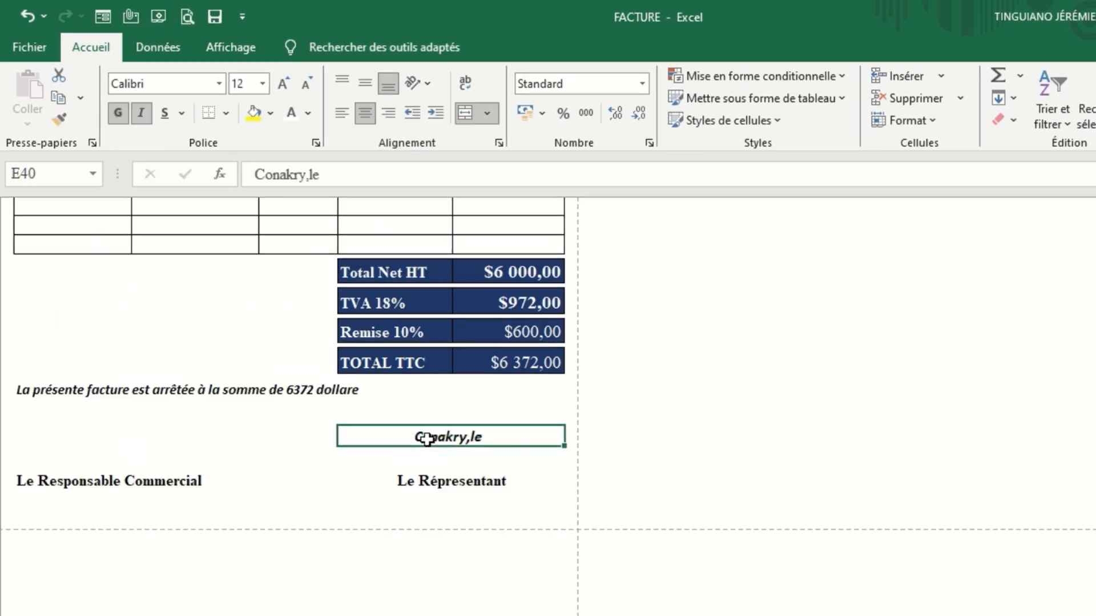
click(380, 171)
text(1)
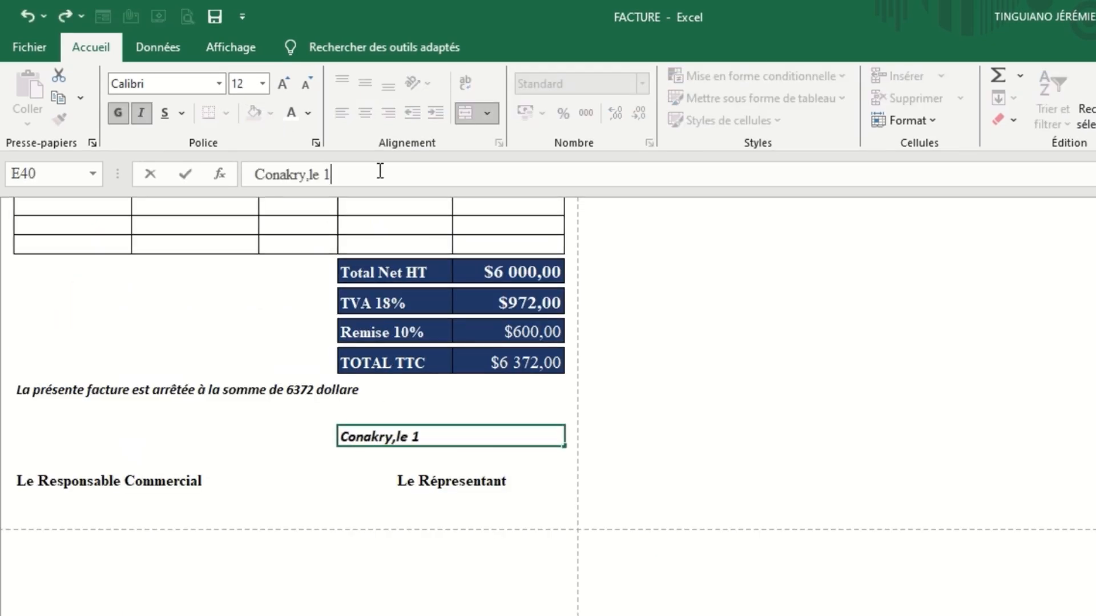
text(2/04/2025)
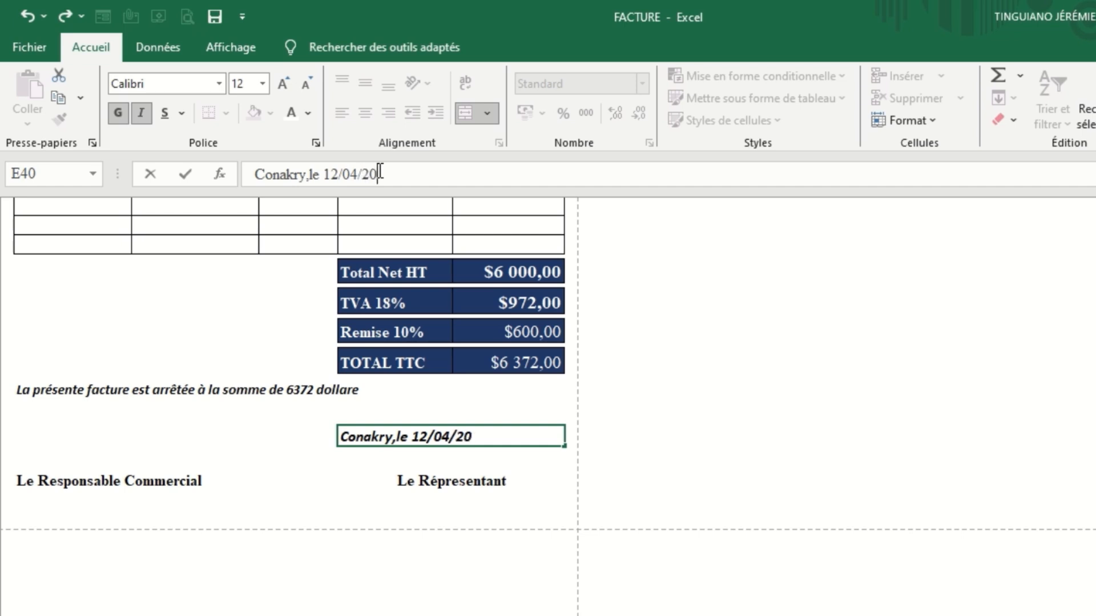
click(288, 464)
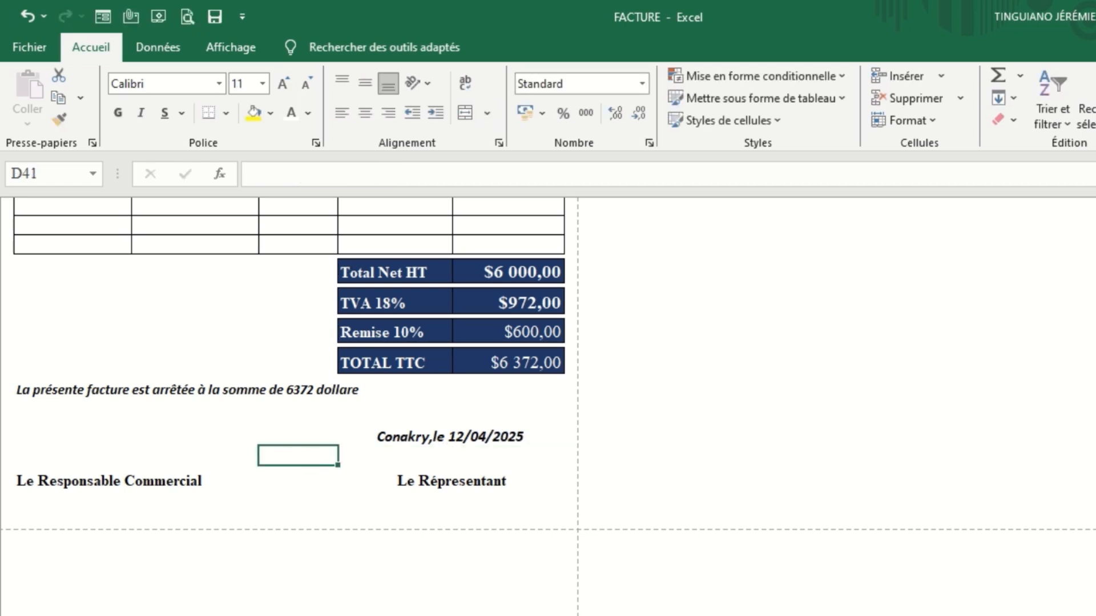
Save the invoice as a PDF named FACTURE in the FACTURE AUTOMATISE folder and review the published file.
scroll(868, 307, up, 3)
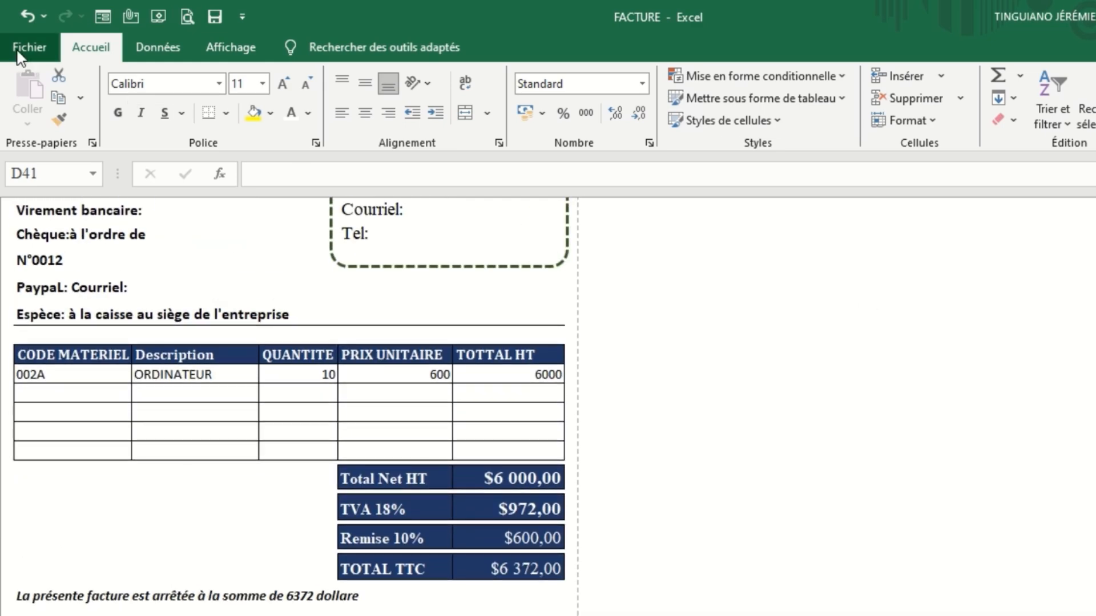
click(23, 48)
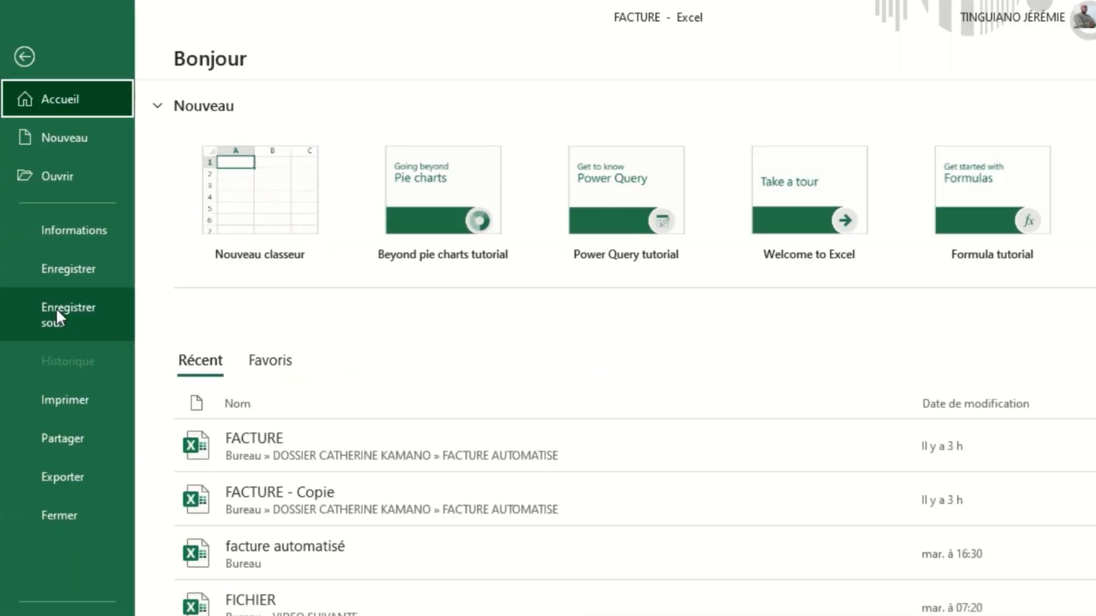
click(87, 319)
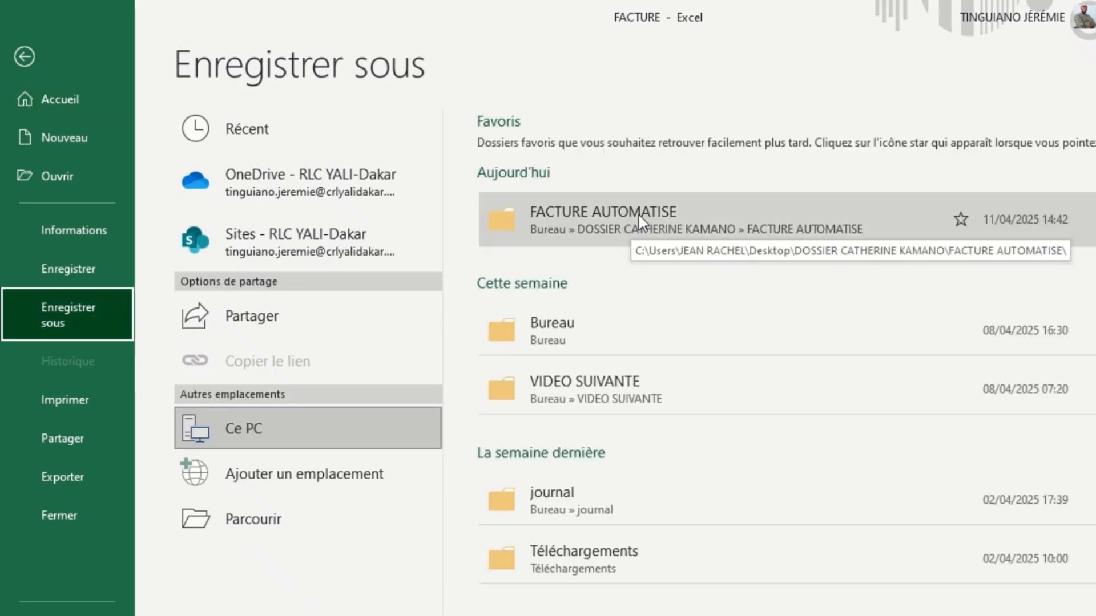
click(650, 223)
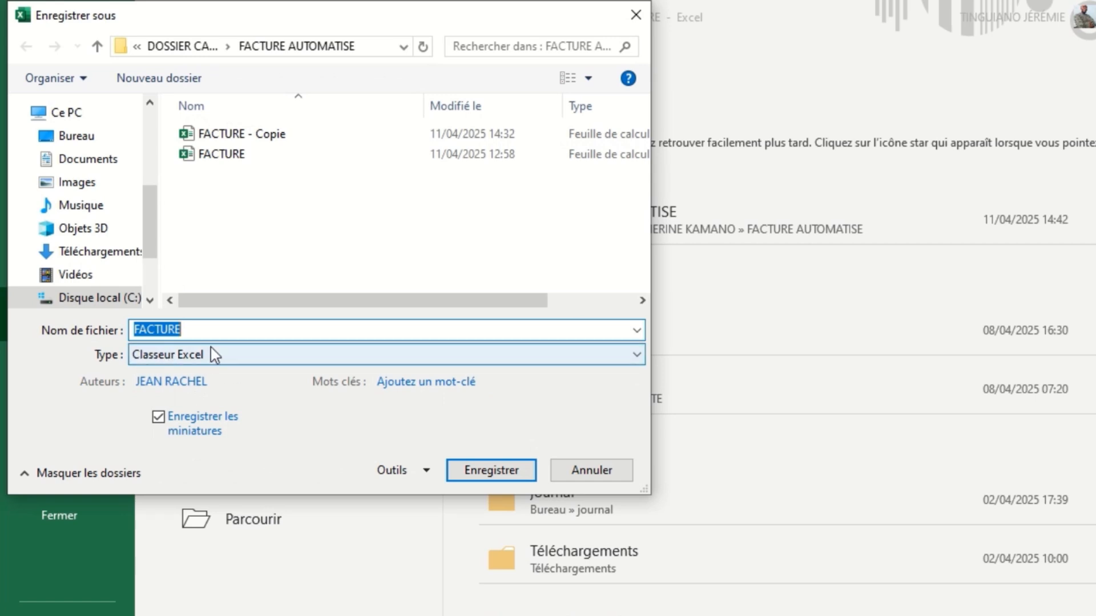
click(233, 362)
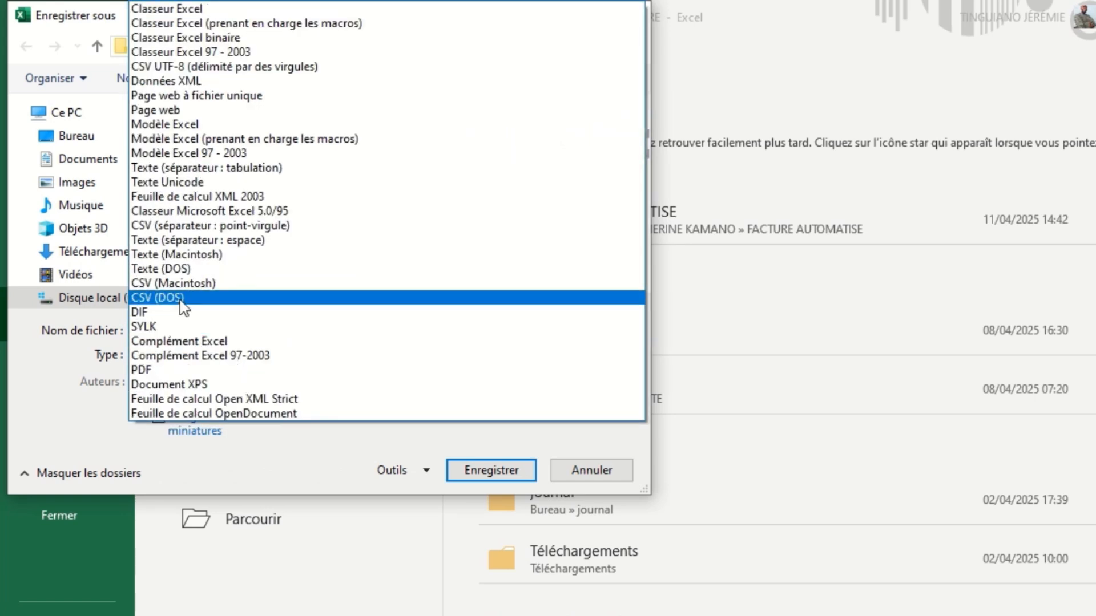
click(164, 370)
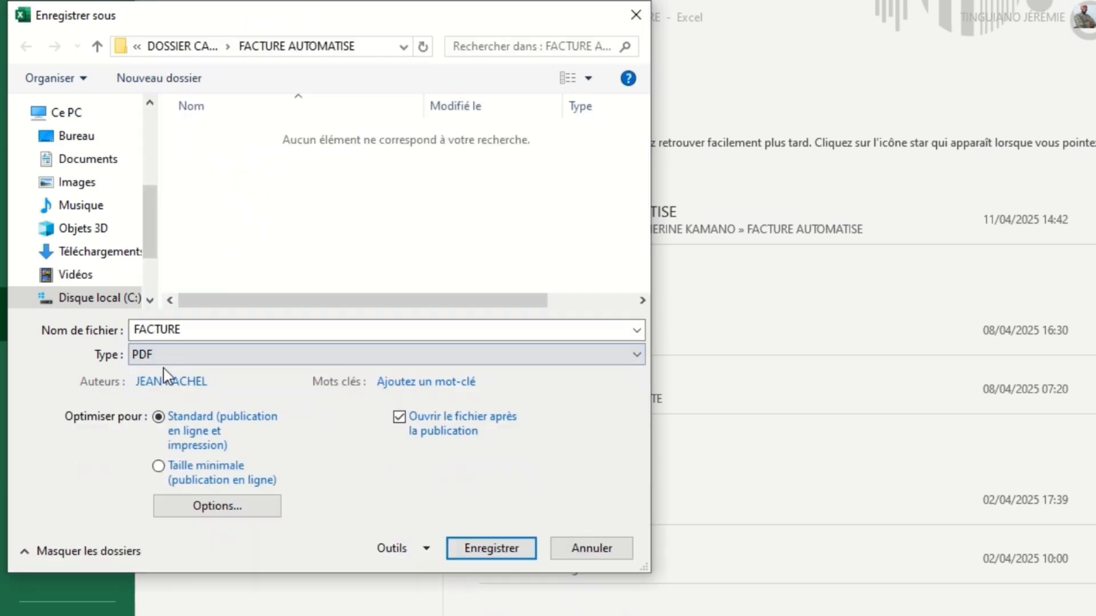
click(492, 549)
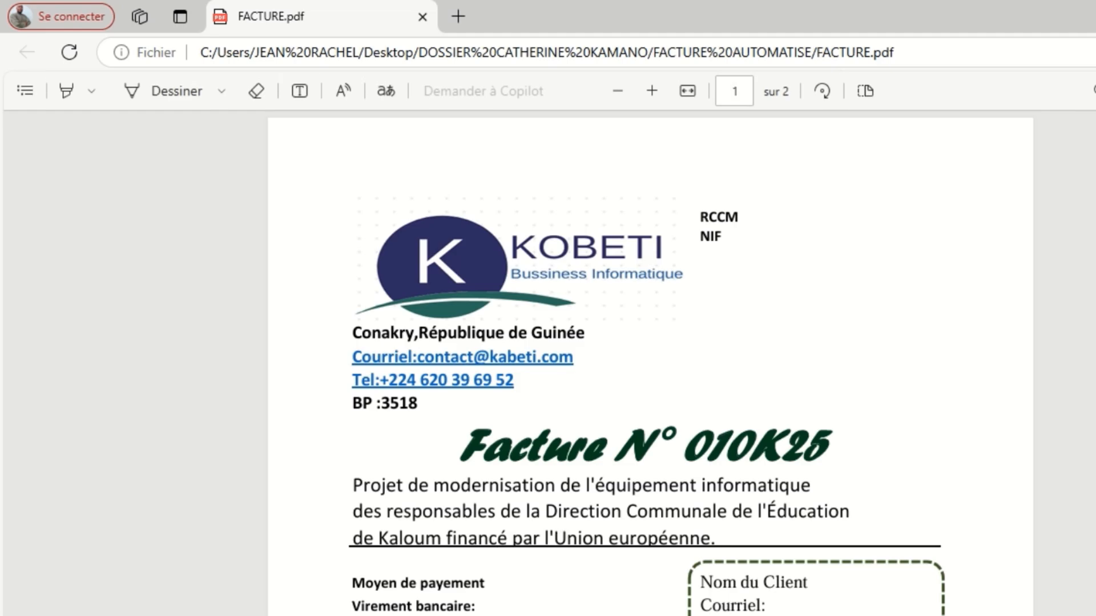
scroll(651, 363, down, 10)
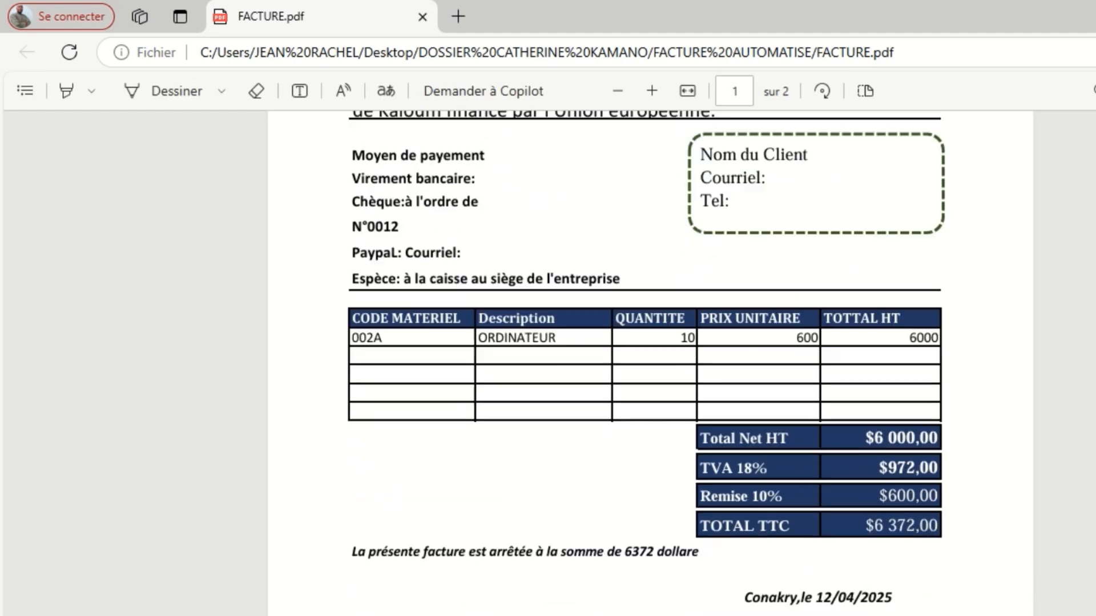